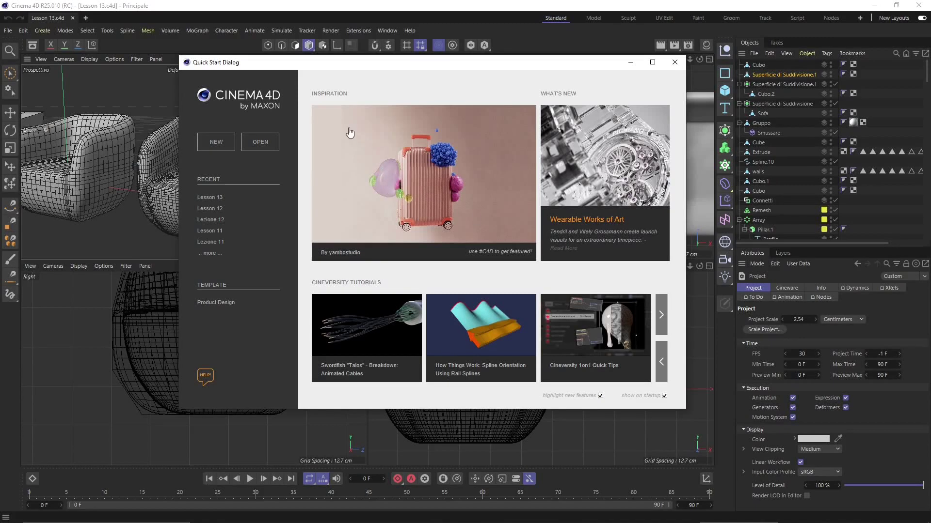
Close the Quick Start dialog to get to the Lesson 13 scene.
{"action": "left_click_drag", "start_coordinate": [327, 69], "coordinate": [333, 105]}
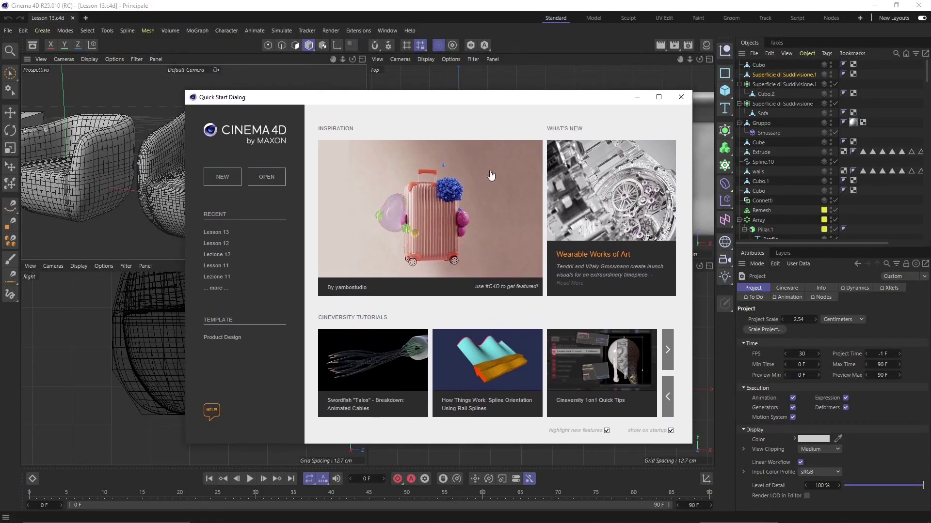
{"action": "left_click", "coordinate": [681, 97]}
{"action": "scroll", "coordinate": [294, 179], "scroll_direction": "down", "scroll_amount": 10}
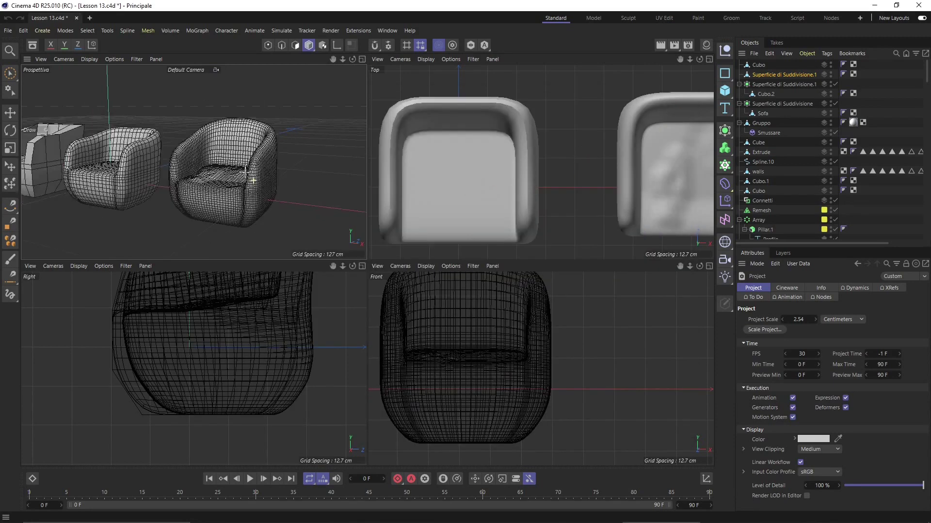
Examine the house model in the perspective view, including its rooms and the existing sofa inside.
{"action": "scroll", "coordinate": [262, 203], "scroll_direction": "down", "scroll_amount": 3}
{"action": "middle_click_drag", "start_coordinate": [268, 208], "coordinate": [111, 194], "text": "alt"}
{"action": "middle_click_drag", "start_coordinate": [376, 134], "coordinate": [295, 145], "text": "alt"}
{"action": "left_click_drag", "start_coordinate": [235, 154], "coordinate": [189, 182], "text": "alt"}
{"action": "scroll", "coordinate": [263, 221], "scroll_direction": "up", "scroll_amount": 3}
{"action": "scroll", "coordinate": [263, 220], "scroll_direction": "up", "scroll_amount": 3}
{"action": "scroll", "coordinate": [269, 187], "scroll_direction": "down", "scroll_amount": 10}
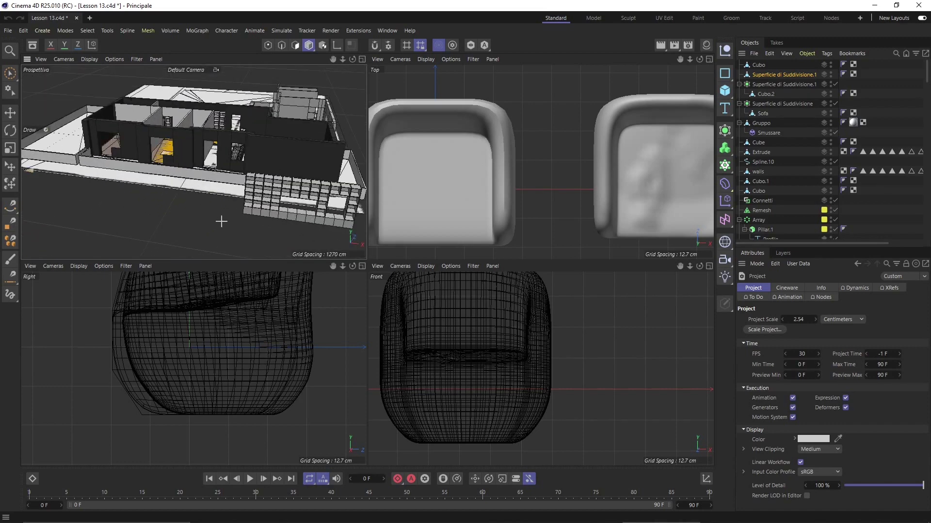
{"action": "scroll", "coordinate": [221, 124], "scroll_direction": "up", "scroll_amount": 8}
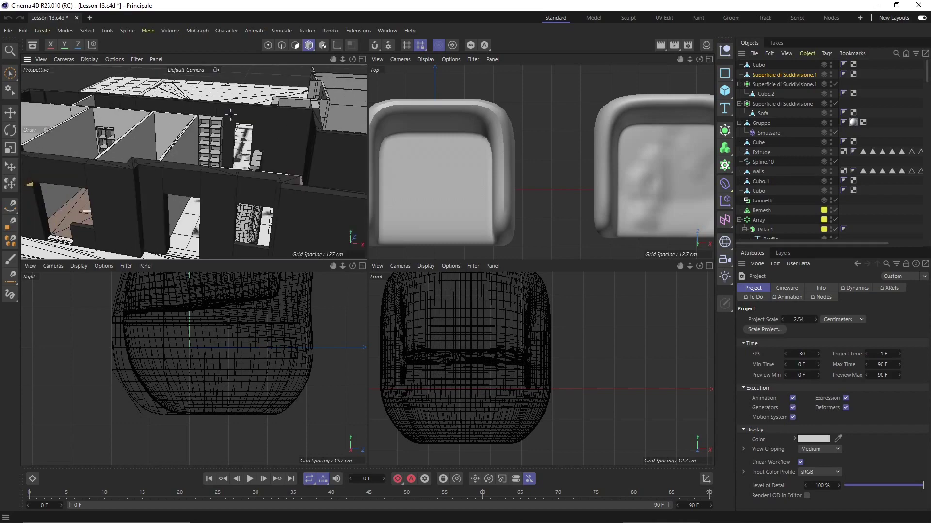
{"action": "left_click_drag", "start_coordinate": [296, 189], "coordinate": [222, 160], "text": "alt"}
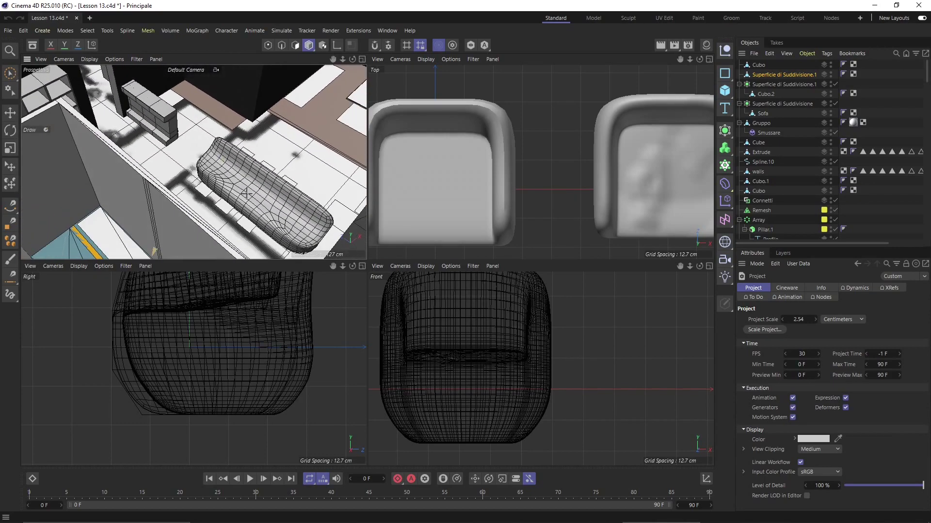
{"action": "scroll", "coordinate": [243, 201], "scroll_direction": "down", "scroll_amount": 8}
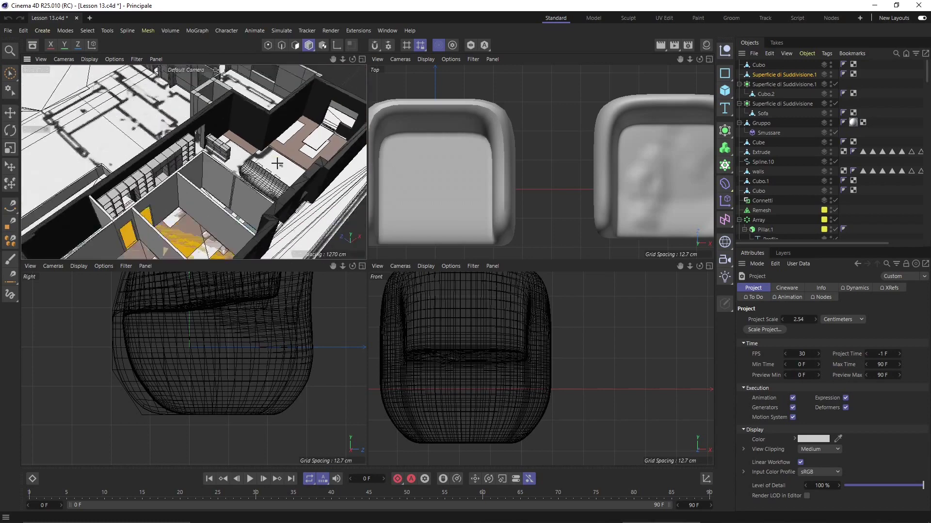
{"action": "scroll", "coordinate": [131, 182], "scroll_direction": "up", "scroll_amount": 8}
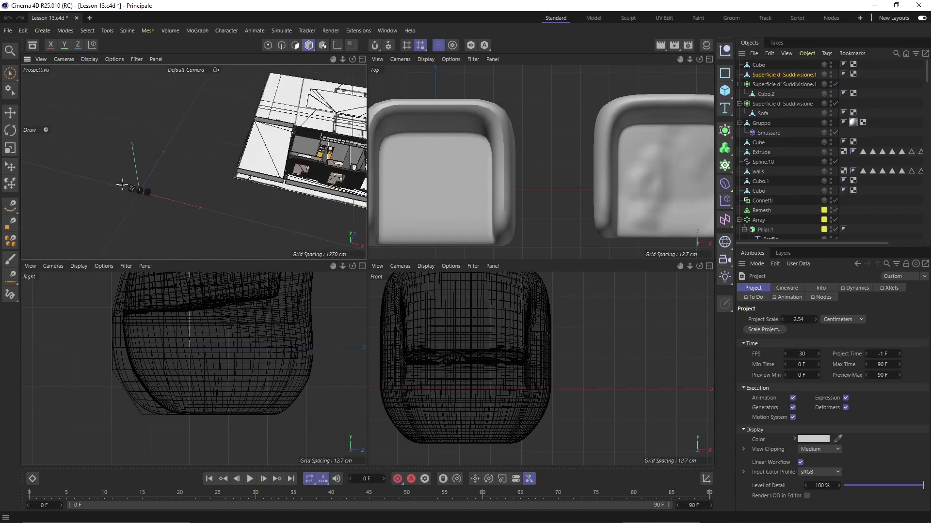
Compare the meshes of the three armchairs near the origin, from the blocky version to the dense one.
{"action": "scroll", "coordinate": [132, 183], "scroll_direction": "up", "scroll_amount": 6}
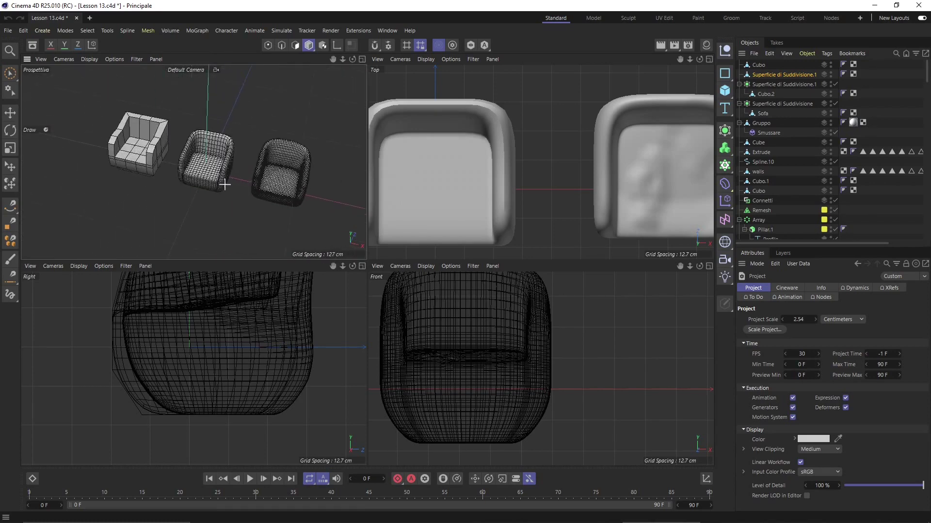
{"action": "scroll", "coordinate": [208, 169], "scroll_direction": "up", "scroll_amount": 3}
{"action": "scroll", "coordinate": [208, 192], "scroll_direction": "down", "scroll_amount": 4}
{"action": "scroll", "coordinate": [202, 186], "scroll_direction": "up", "scroll_amount": 2}
{"action": "middle_click_drag", "start_coordinate": [202, 186], "coordinate": [203, 182], "text": "alt"}
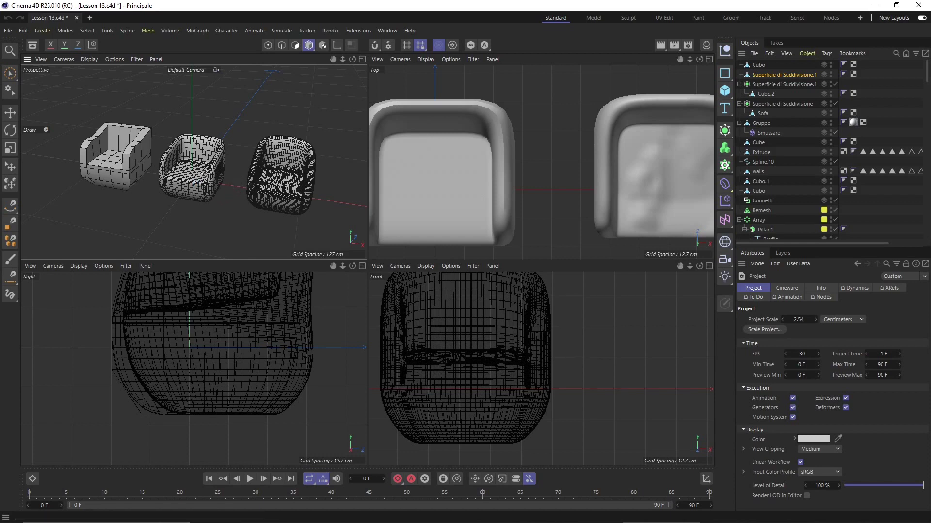
{"action": "left_click_drag", "start_coordinate": [204, 174], "coordinate": [203, 183], "text": "alt"}
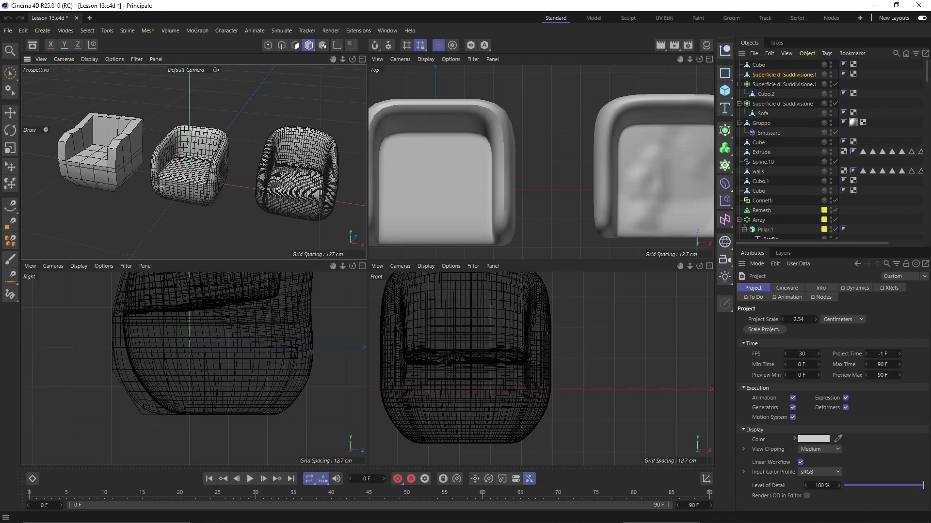
{"action": "scroll", "coordinate": [240, 182], "scroll_direction": "down", "scroll_amount": 2}
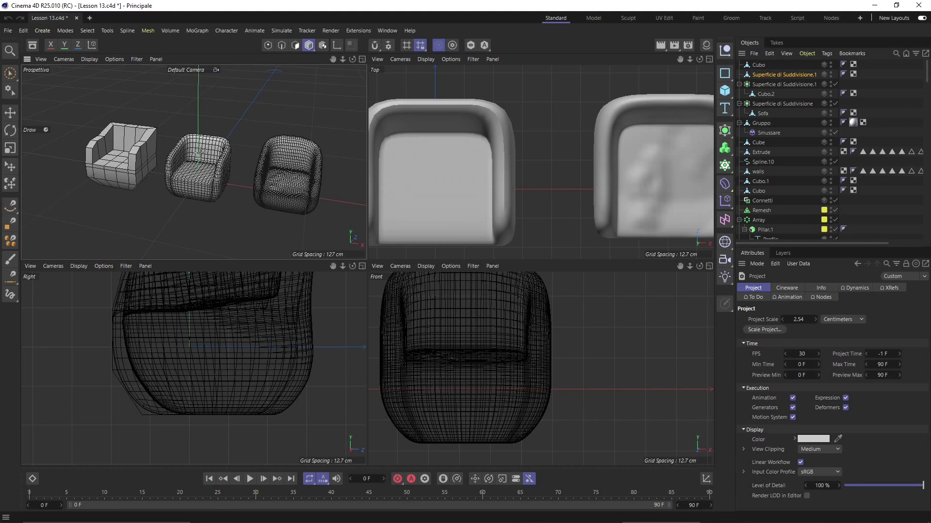
{"action": "left_click_drag", "start_coordinate": [209, 199], "coordinate": [207, 203], "text": "alt"}
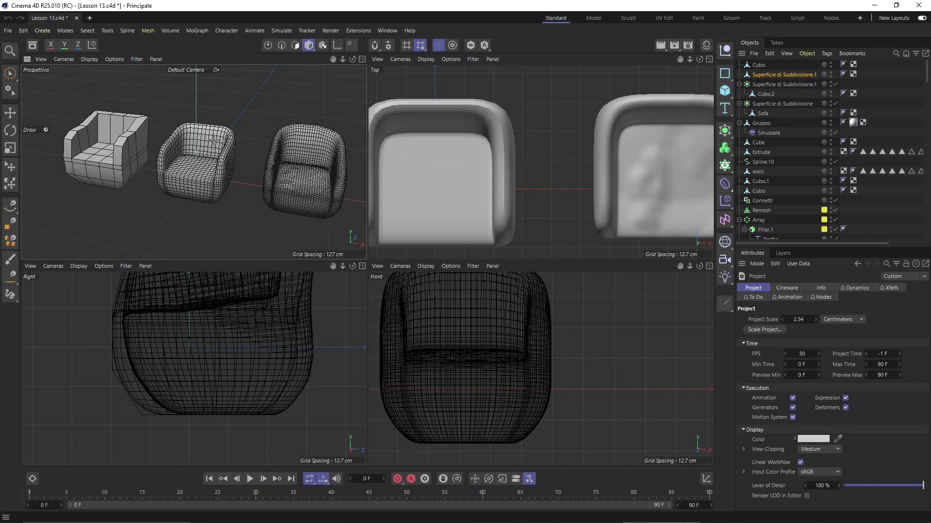
{"action": "scroll", "coordinate": [212, 131], "scroll_direction": "down", "scroll_amount": 4}
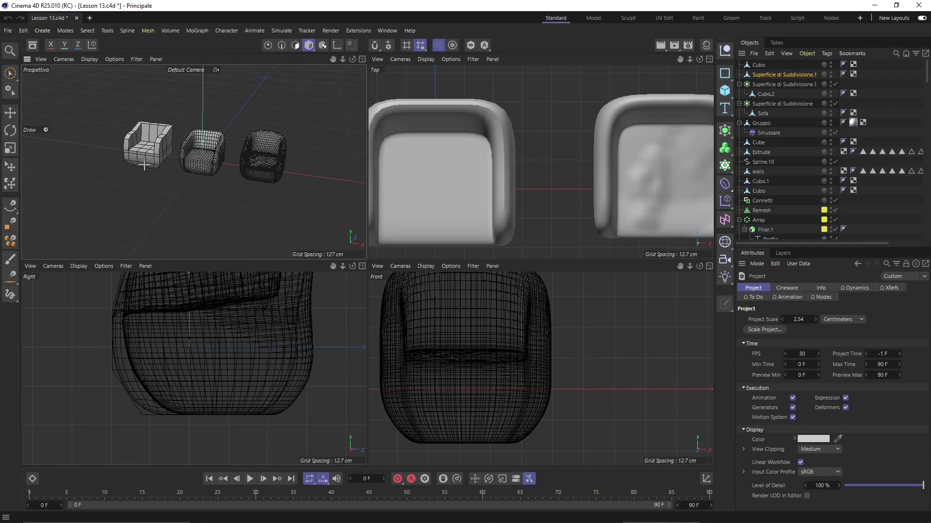
{"action": "scroll", "coordinate": [245, 172], "scroll_direction": "up", "scroll_amount": 5}
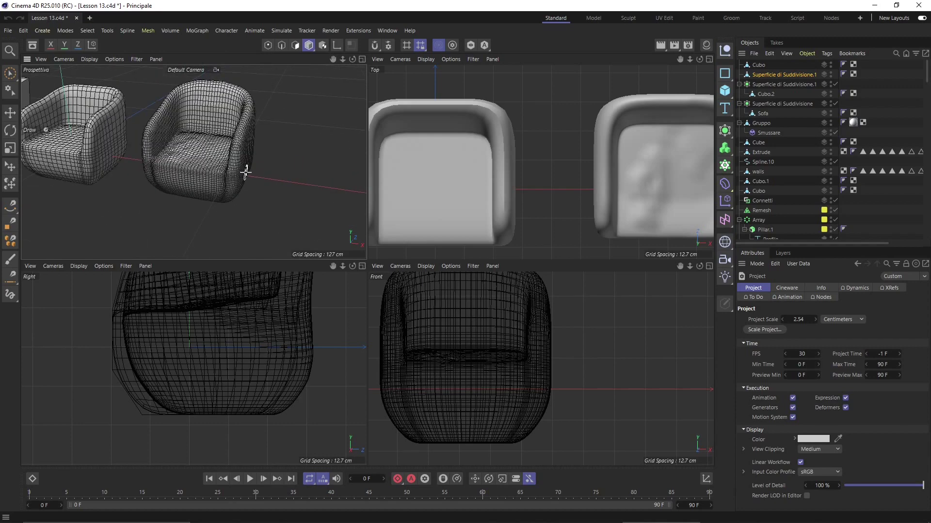
{"action": "scroll", "coordinate": [206, 160], "scroll_direction": "up", "scroll_amount": 5}
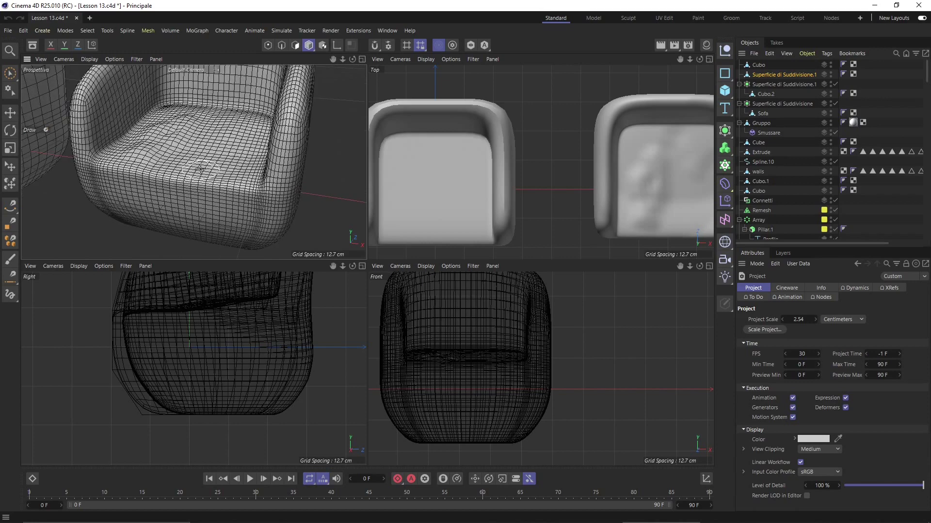
Inspect the densest armchair's seat, backrest and armrests up close from several angles.
{"action": "middle_click_drag", "start_coordinate": [196, 163], "coordinate": [175, 191], "text": "alt"}
{"action": "left_click_drag", "start_coordinate": [176, 191], "coordinate": [184, 186], "text": "alt"}
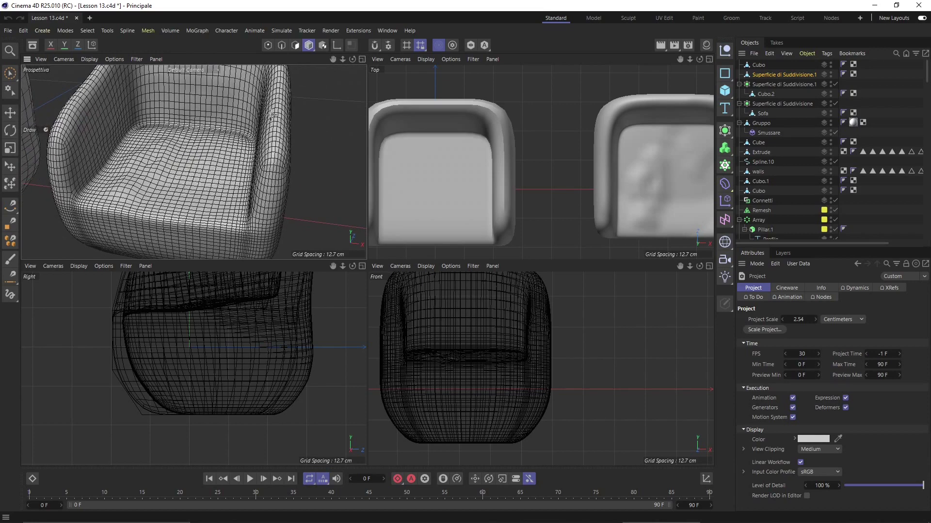
{"action": "left_click_drag", "start_coordinate": [268, 170], "coordinate": [258, 170], "text": "alt"}
{"action": "mouse_move", "coordinate": [242, 134]}
{"action": "left_mouse_down", "text": "alt"}
{"action": "mouse_move", "coordinate": [243, 155]}
{"action": "mouse_move", "coordinate": [250, 146]}
{"action": "left_mouse_up", "text": "alt"}
{"action": "middle_click_drag", "start_coordinate": [235, 136], "coordinate": [266, 172], "text": "alt"}
{"action": "mouse_move", "coordinate": [201, 129]}
{"action": "left_mouse_down", "text": "alt"}
{"action": "mouse_move", "coordinate": [189, 140]}
{"action": "mouse_move", "coordinate": [200, 149]}
{"action": "mouse_move", "coordinate": [104, 126]}
{"action": "left_mouse_up", "text": "alt"}
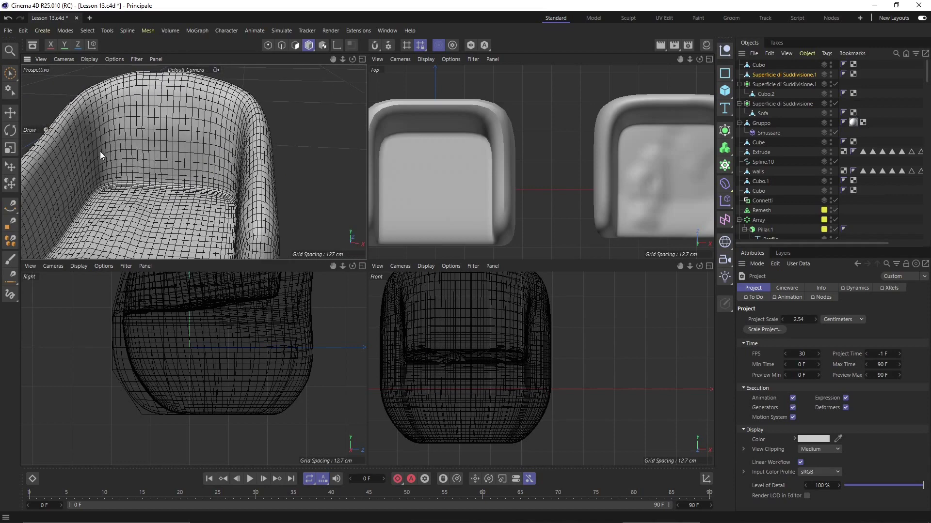
{"action": "mouse_move", "coordinate": [91, 190]}
{"action": "left_mouse_down"}
{"action": "mouse_move", "coordinate": [100, 182]}
{"action": "mouse_move", "coordinate": [115, 202]}
{"action": "left_mouse_up"}
{"action": "mouse_move", "coordinate": [208, 214]}
{"action": "left_mouse_down", "text": "alt"}
{"action": "mouse_move", "coordinate": [233, 160]}
{"action": "mouse_move", "coordinate": [218, 127]}
{"action": "mouse_move", "coordinate": [226, 181]}
{"action": "left_mouse_up", "text": "alt"}
{"action": "scroll", "coordinate": [196, 100], "scroll_direction": "down", "scroll_amount": 3}
{"action": "middle_click_drag", "start_coordinate": [213, 123], "coordinate": [279, 171], "text": "alt"}
{"action": "scroll", "coordinate": [193, 162], "scroll_direction": "down", "scroll_amount": 5}
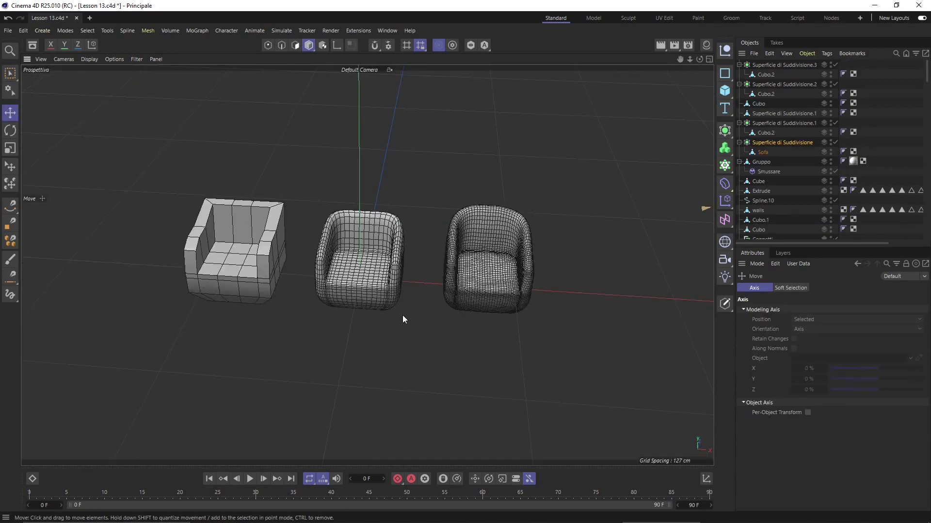
Select all three armchairs together and move them away from the origin to free the workspace.
{"action": "left_click_drag", "start_coordinate": [389, 283], "coordinate": [237, 279], "text": "alt"}
{"action": "key", "text": "0"}
{"action": "left_click_drag", "start_coordinate": [83, 170], "coordinate": [577, 361]}
{"action": "left_click_drag", "start_coordinate": [533, 378], "coordinate": [304, 274], "text": "alt"}
{"action": "key", "text": "e"}
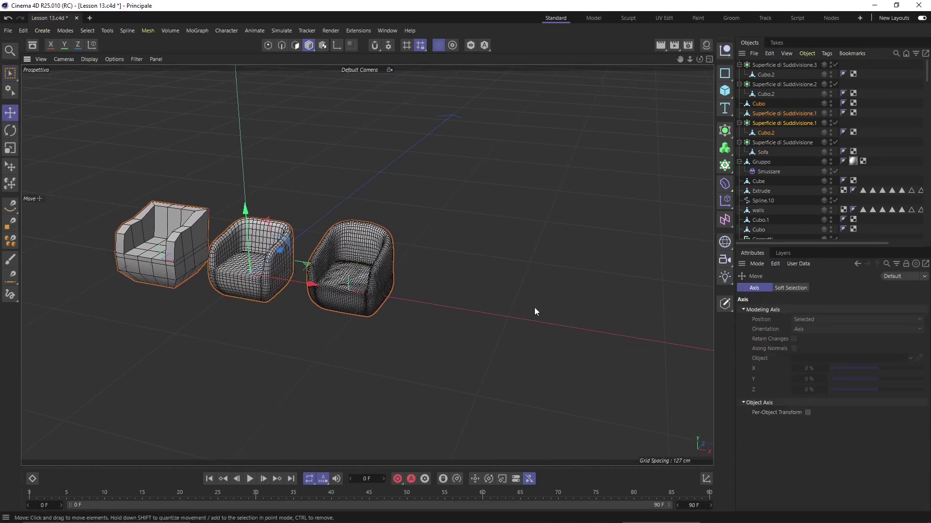
{"action": "left_click_drag", "start_coordinate": [309, 272], "coordinate": [639, 231]}
{"action": "middle_click_drag", "start_coordinate": [282, 298], "coordinate": [336, 302], "text": "alt"}
{"action": "left_click_drag", "start_coordinate": [335, 304], "coordinate": [286, 337], "text": "alt"}
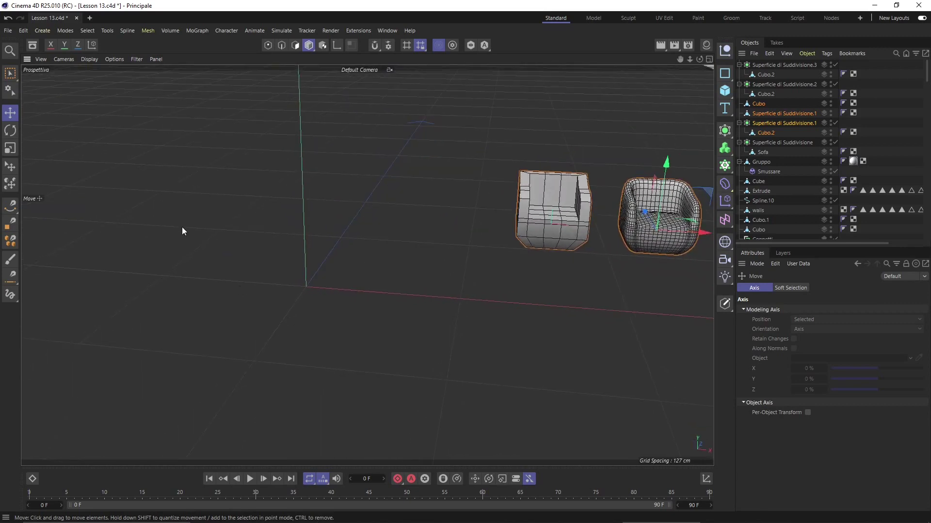
Add a cube primitive at the scene origin.
{"action": "left_click", "coordinate": [23, 31]}
{"action": "mouse_move", "coordinate": [42, 30]}
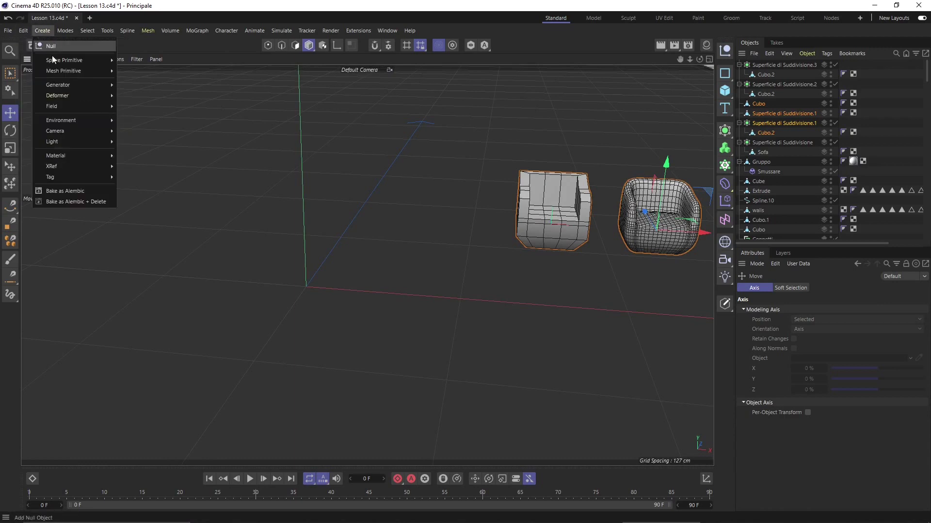
{"action": "mouse_move", "coordinate": [55, 60]}
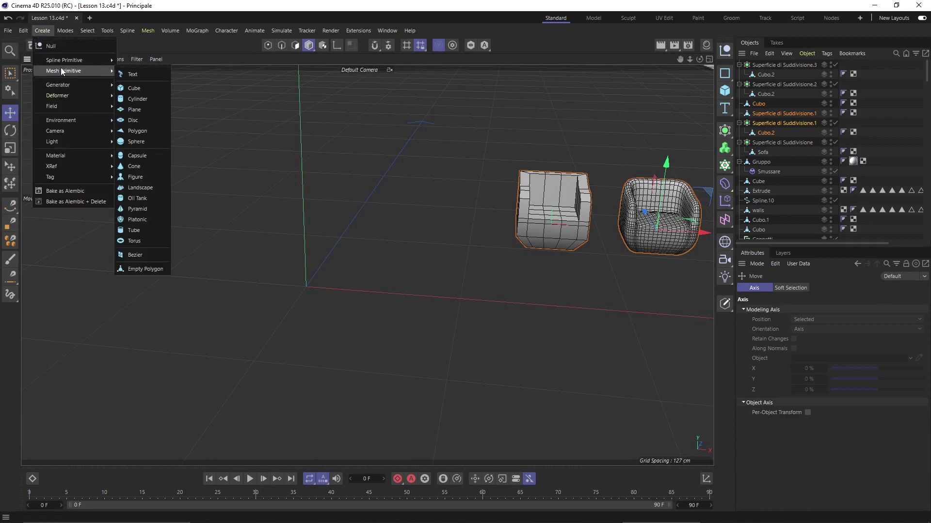
{"action": "mouse_move", "coordinate": [106, 68]}
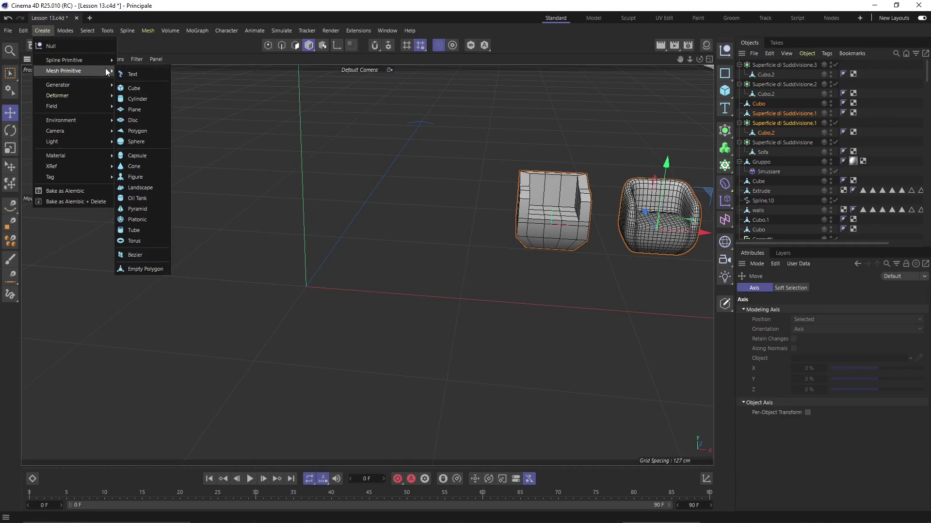
{"action": "left_click", "coordinate": [134, 88]}
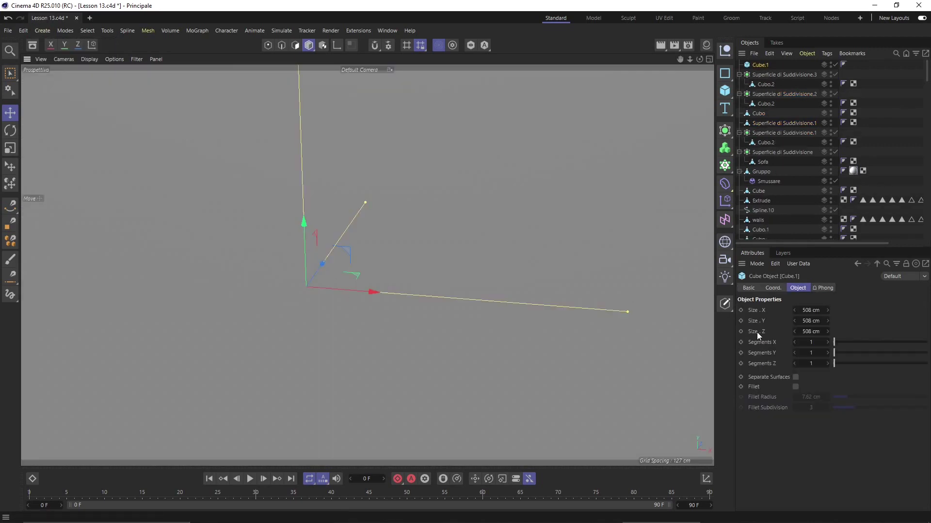
Set the cube's size to 80 cm in X, 40 cm in Y and 80 cm in Z.
{"action": "left_click", "coordinate": [810, 310]}
{"action": "type", "text": "80"}
{"action": "key", "text": "Tab"}
{"action": "key", "text": "Tab"}
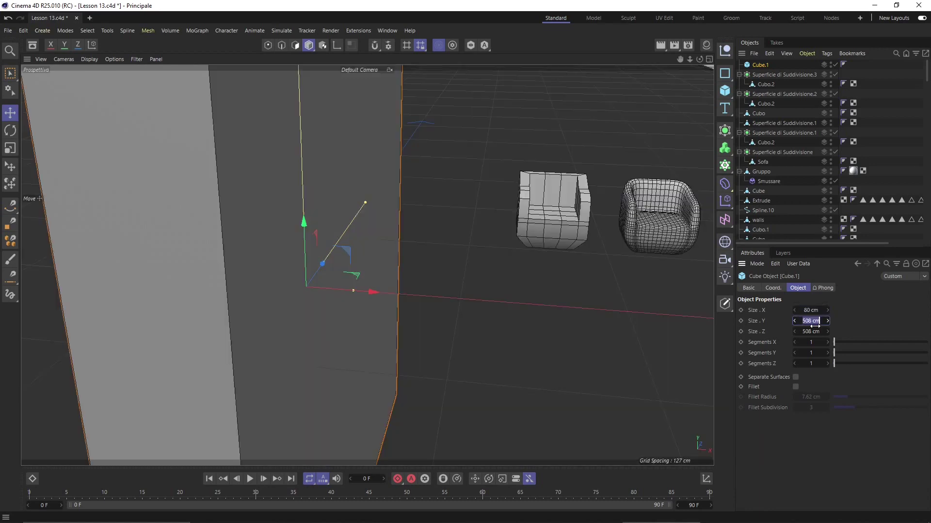
{"action": "type", "text": "80"}
{"action": "key", "text": "Tab"}
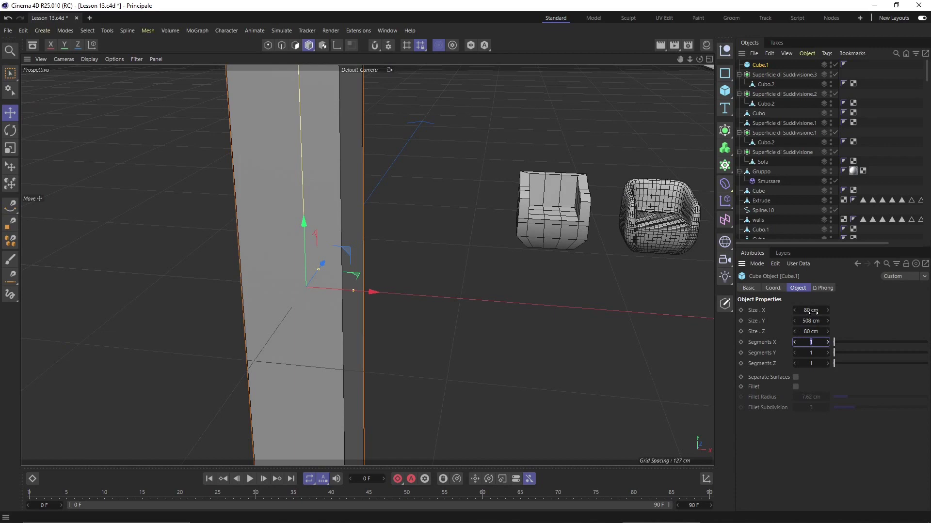
{"action": "left_click", "coordinate": [814, 318]}
{"action": "type", "text": "40"}
{"action": "key", "text": "Return"}
Add a Subdivision Surface generator, make the new cube its child, and disable the generator.
{"action": "middle_click_drag", "start_coordinate": [287, 378], "coordinate": [309, 350], "text": "alt"}
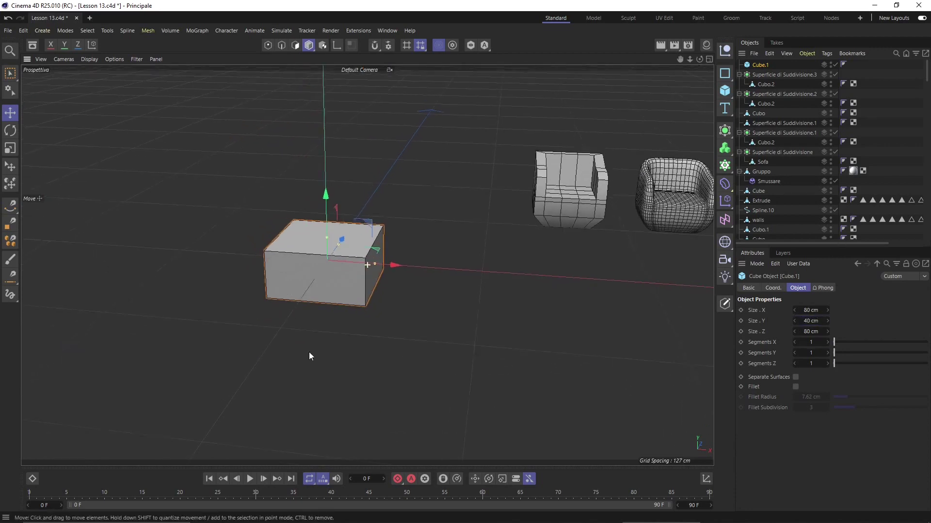
{"action": "left_click_drag", "start_coordinate": [308, 350], "coordinate": [325, 285], "text": "alt"}
{"action": "scroll", "coordinate": [326, 289], "scroll_direction": "up", "scroll_amount": 8}
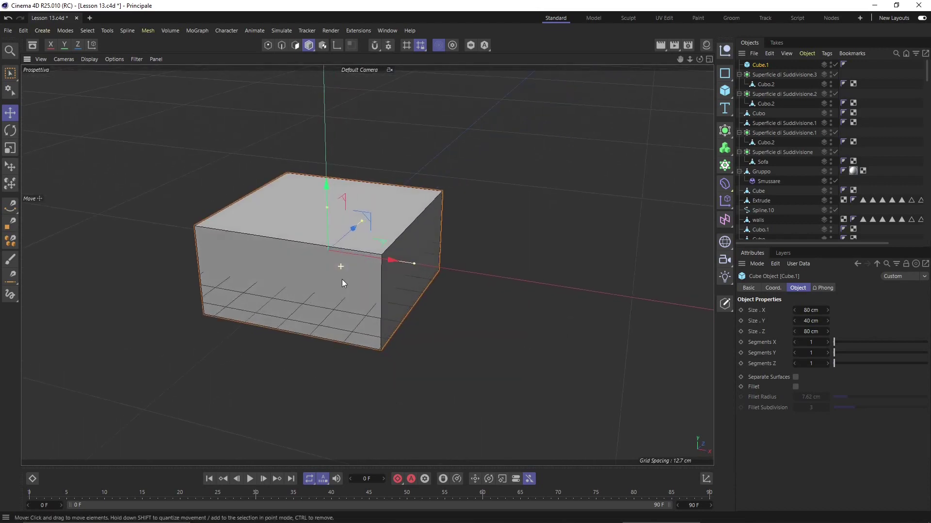
{"action": "scroll", "coordinate": [314, 267], "scroll_direction": "down", "scroll_amount": 4}
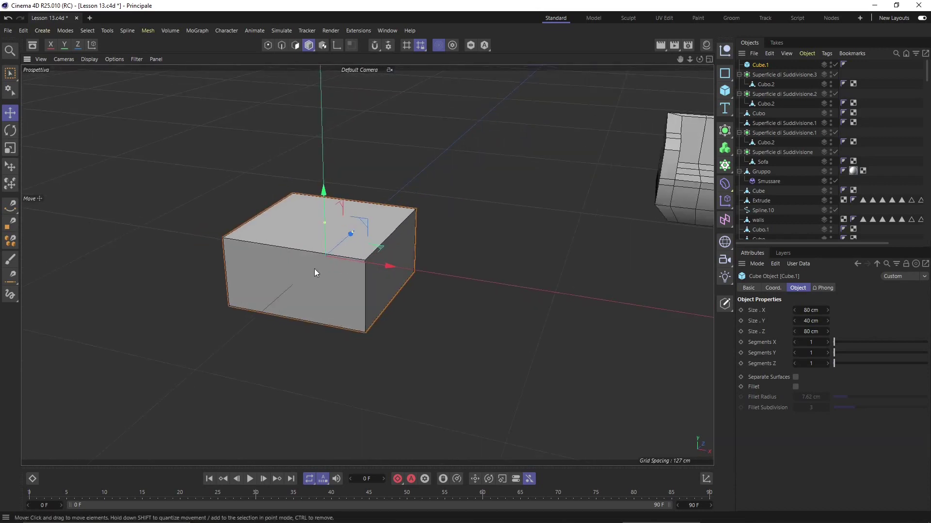
{"action": "scroll", "coordinate": [334, 262], "scroll_direction": "up", "scroll_amount": 4}
{"action": "left_click_drag", "start_coordinate": [373, 295], "coordinate": [372, 316], "text": "alt"}
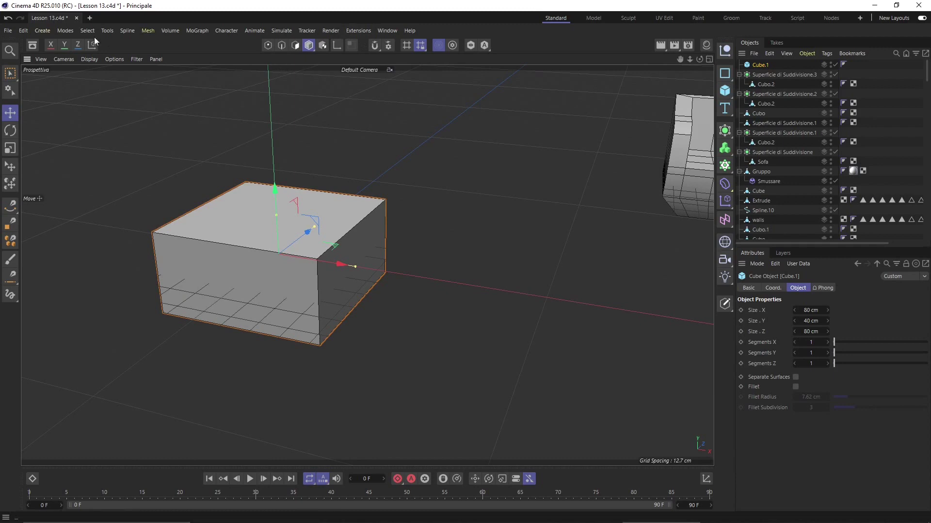
{"action": "left_click", "coordinate": [42, 30]}
{"action": "mouse_move", "coordinate": [71, 85]}
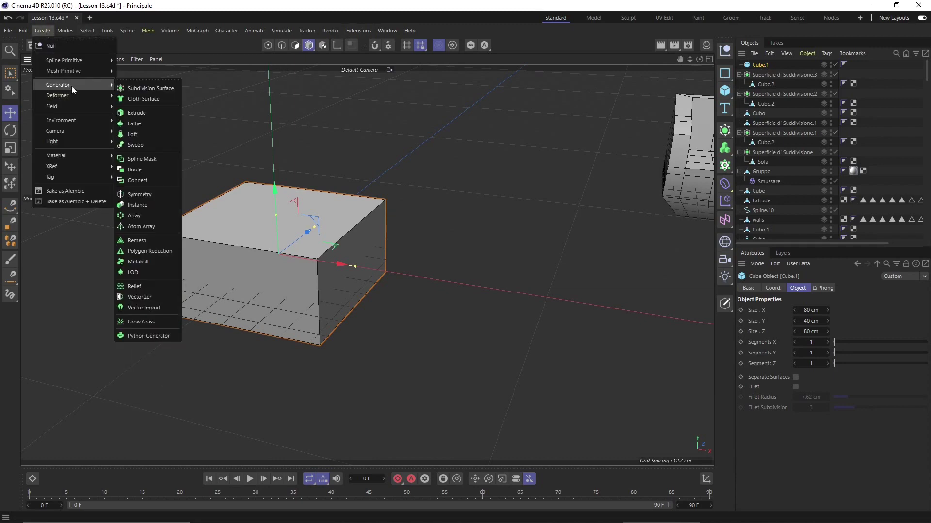
{"action": "left_click", "coordinate": [136, 88]}
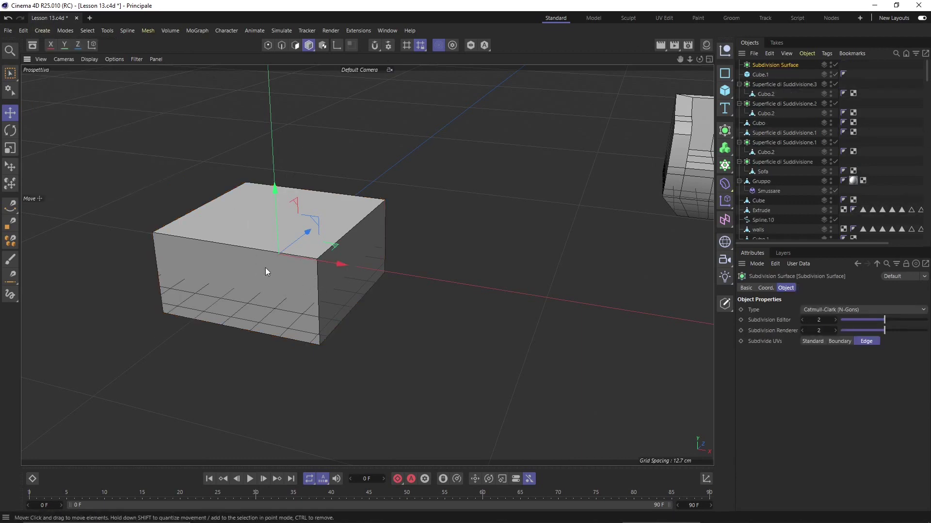
{"action": "left_click", "coordinate": [759, 74]}
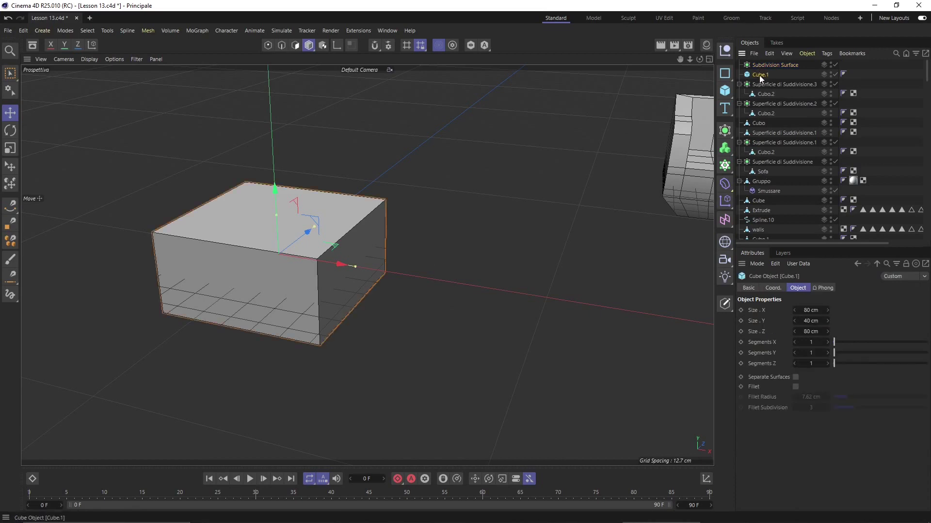
{"action": "left_click_drag", "start_coordinate": [759, 75], "coordinate": [761, 66]}
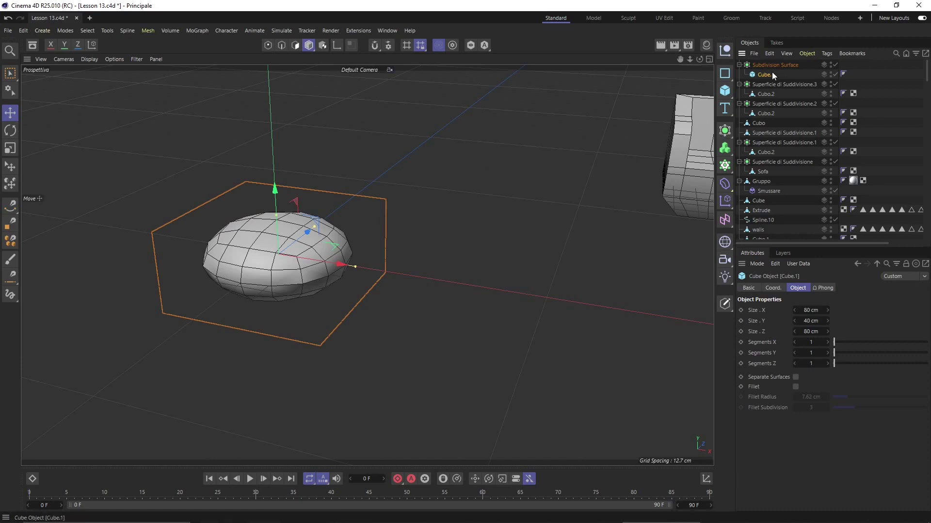
{"action": "left_click", "coordinate": [835, 65]}
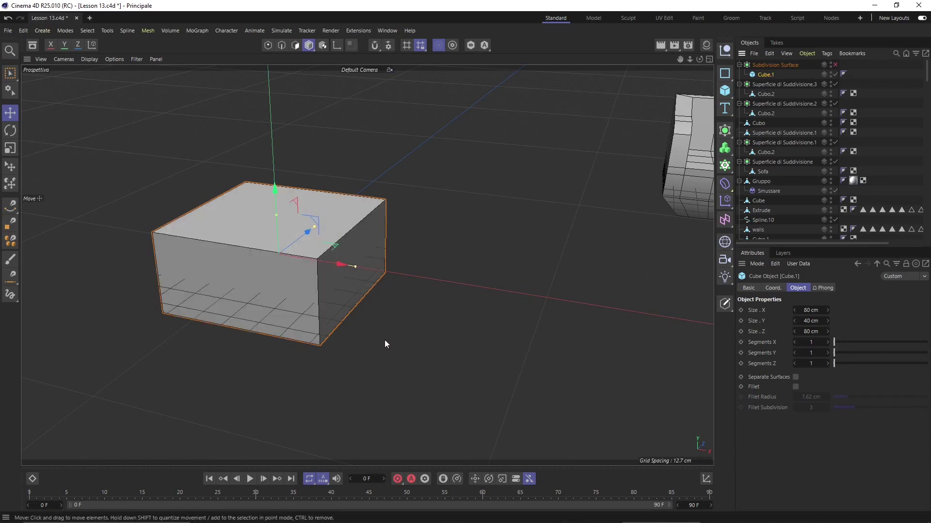
Set the cube's segments to 3 in X, Y and Z and preview it with the Subdivision Surface temporarily enabled.
{"action": "left_click", "coordinate": [845, 341]}
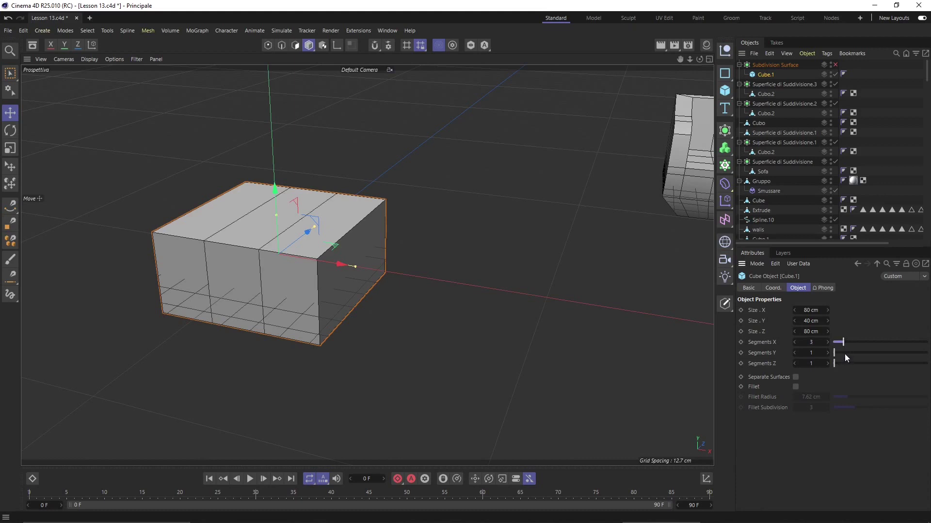
{"action": "left_click", "coordinate": [844, 353]}
{"action": "left_click", "coordinate": [844, 363]}
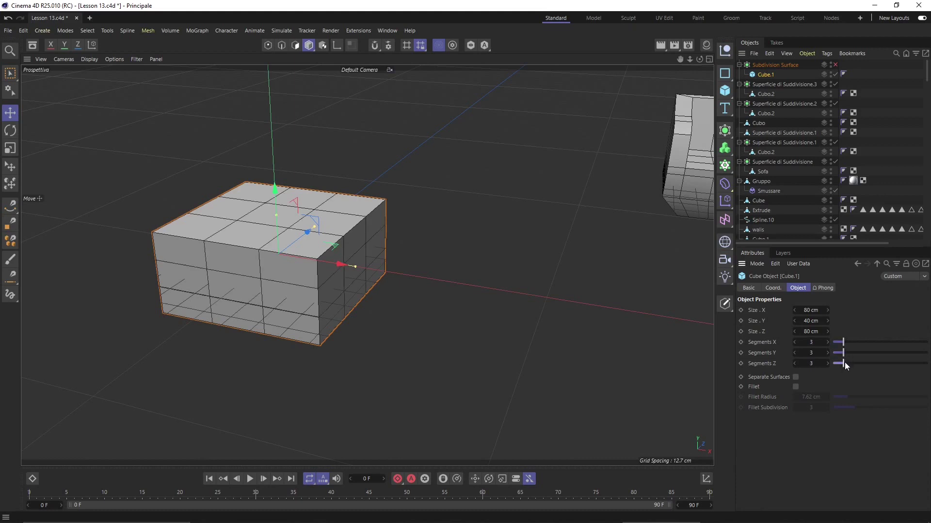
{"action": "left_click", "coordinate": [835, 65]}
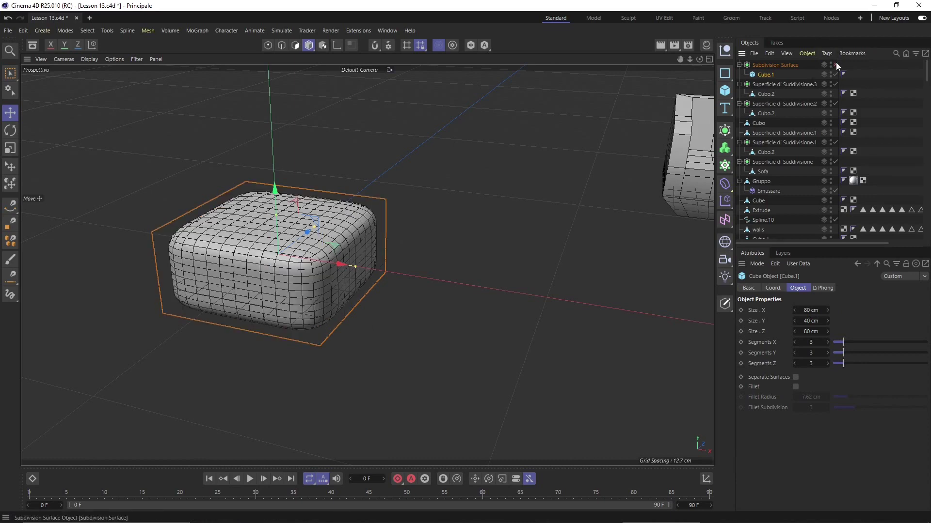
{"action": "left_click", "coordinate": [835, 64]}
{"action": "mouse_move", "coordinate": [248, 303]}
{"action": "left_mouse_down", "text": "alt"}
{"action": "mouse_move", "coordinate": [319, 289]}
{"action": "mouse_move", "coordinate": [250, 302]}
{"action": "left_mouse_up", "text": "alt"}
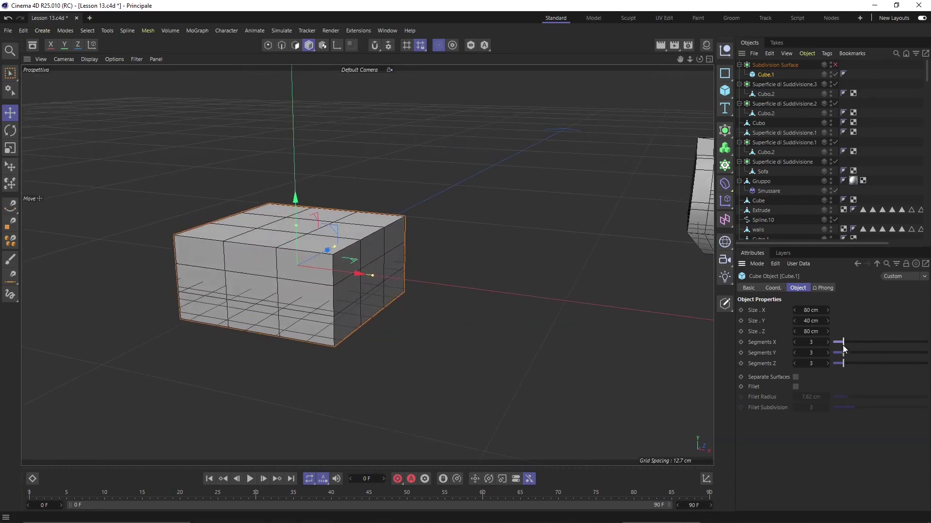
Set the cube's X and Z segments to 5 and toggle the Subdivision Surface on and off to preview the result.
{"action": "left_click_drag", "start_coordinate": [842, 345], "coordinate": [856, 350]}
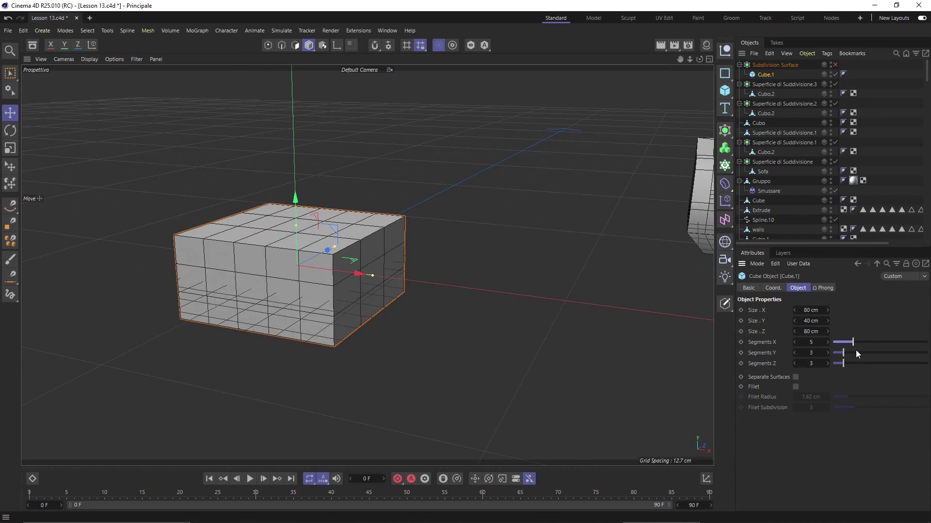
{"action": "left_click_drag", "start_coordinate": [842, 364], "coordinate": [853, 365]}
{"action": "scroll", "coordinate": [248, 322], "scroll_direction": "up", "scroll_amount": 2}
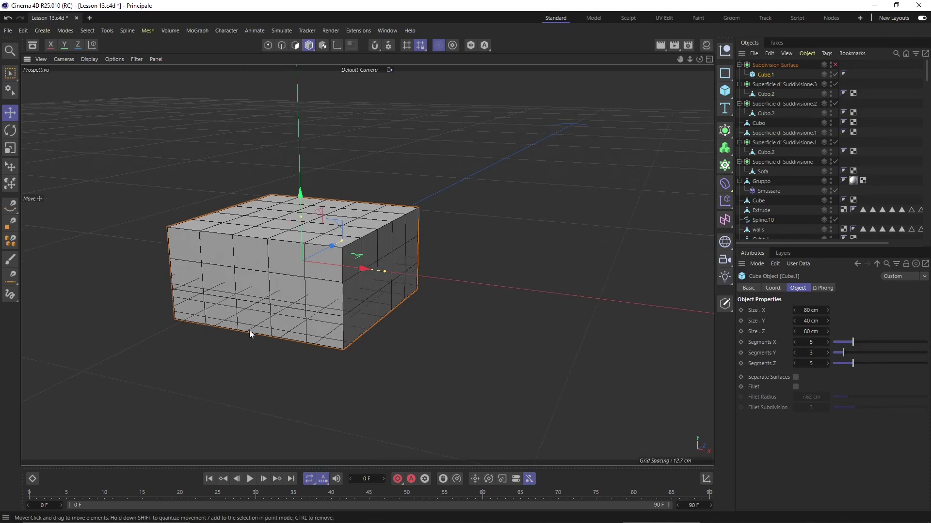
{"action": "middle_click_drag", "start_coordinate": [260, 299], "coordinate": [280, 310], "text": "alt"}
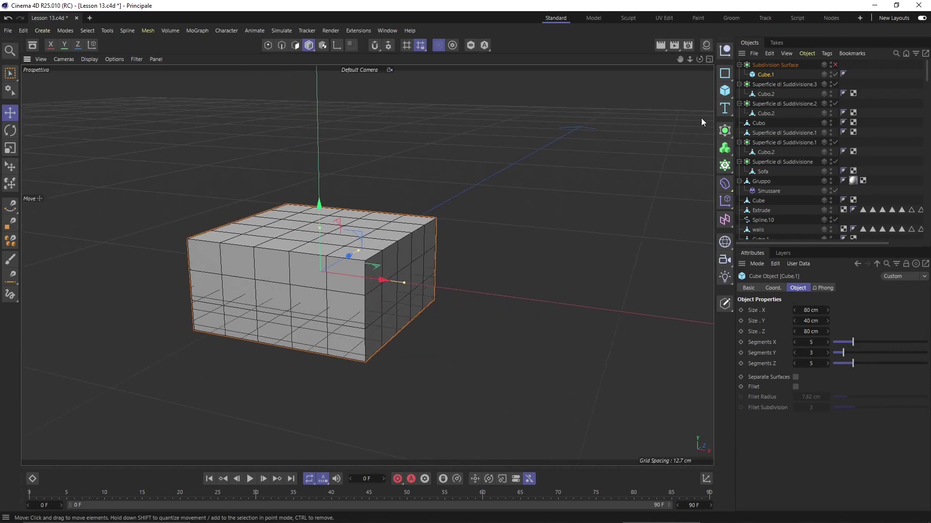
{"action": "left_click", "coordinate": [834, 65]}
{"action": "left_click", "coordinate": [834, 65]}
Examine the segmented cube from several angles and compare it with the three reference armchairs and the surrounding scene.
{"action": "left_click_drag", "start_coordinate": [292, 307], "coordinate": [341, 299], "text": "alt"}
{"action": "scroll", "coordinate": [349, 255], "scroll_direction": "down", "scroll_amount": 8}
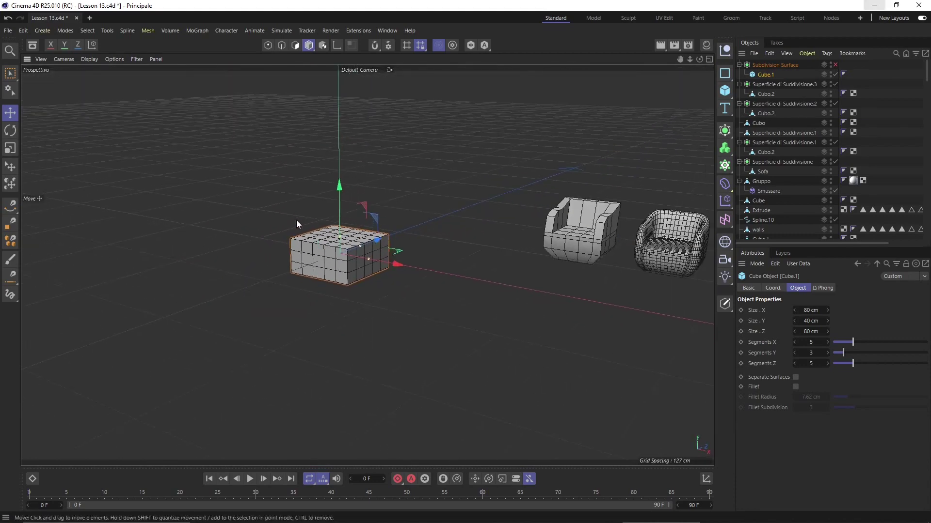
{"action": "left_click_drag", "start_coordinate": [296, 220], "coordinate": [339, 279], "text": "alt"}
{"action": "middle_click_drag", "start_coordinate": [518, 333], "coordinate": [189, 326], "text": "alt"}
{"action": "scroll", "coordinate": [298, 246], "scroll_direction": "down", "scroll_amount": 3}
{"action": "left_click_drag", "start_coordinate": [508, 271], "coordinate": [368, 276], "text": "alt"}
{"action": "right_click_drag", "start_coordinate": [498, 237], "coordinate": [529, 242], "text": "alt"}
{"action": "scroll", "coordinate": [528, 240], "scroll_direction": "down", "scroll_amount": 5}
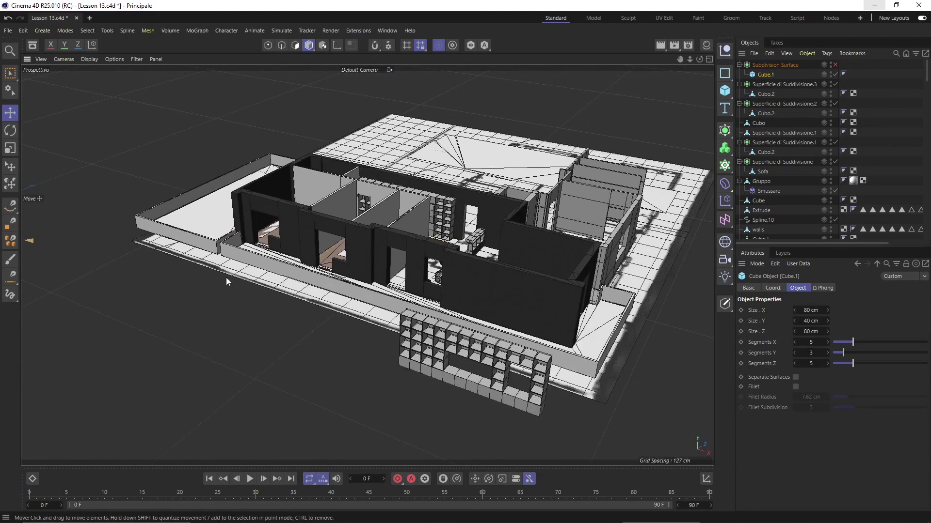
{"action": "middle_click_drag", "start_coordinate": [196, 280], "coordinate": [555, 278], "text": "alt"}
{"action": "scroll", "coordinate": [213, 222], "scroll_direction": "up", "scroll_amount": 6}
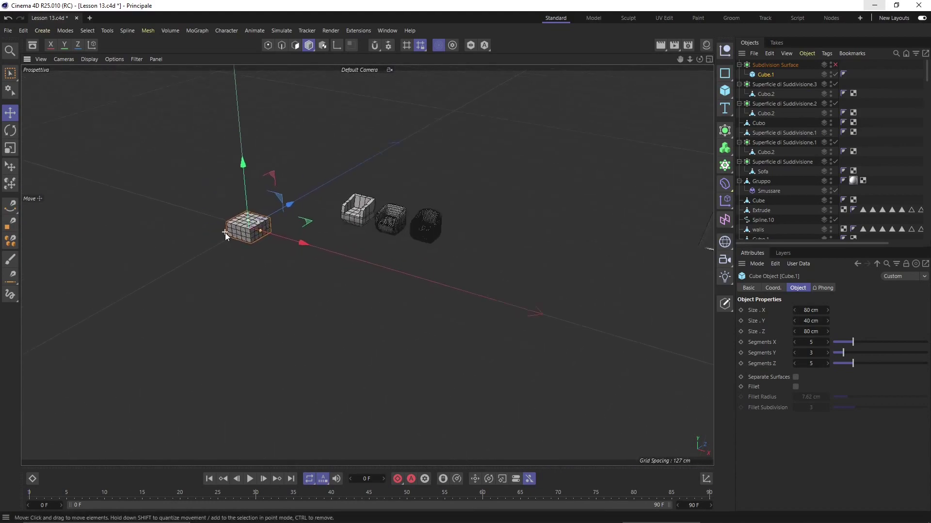
{"action": "scroll", "coordinate": [225, 232], "scroll_direction": "up", "scroll_amount": 10}
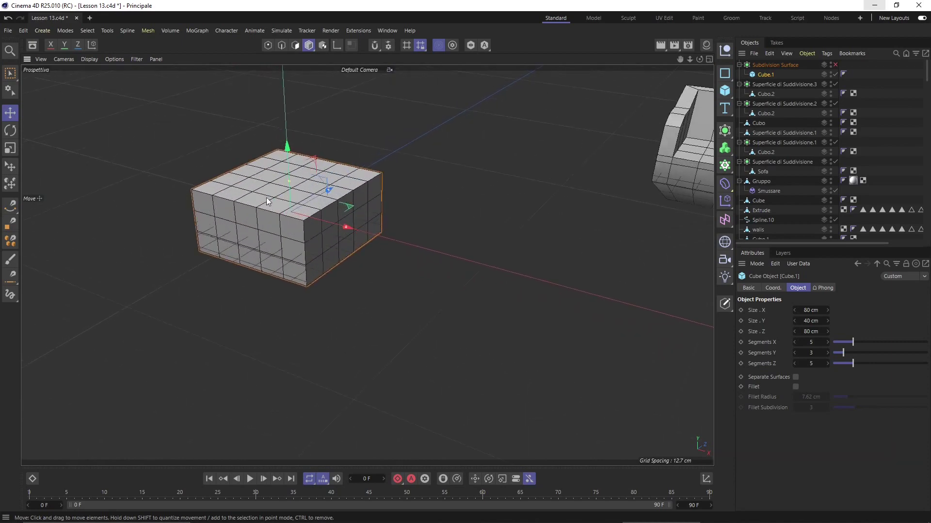
{"action": "left_click_drag", "start_coordinate": [265, 201], "coordinate": [297, 188], "text": "alt"}
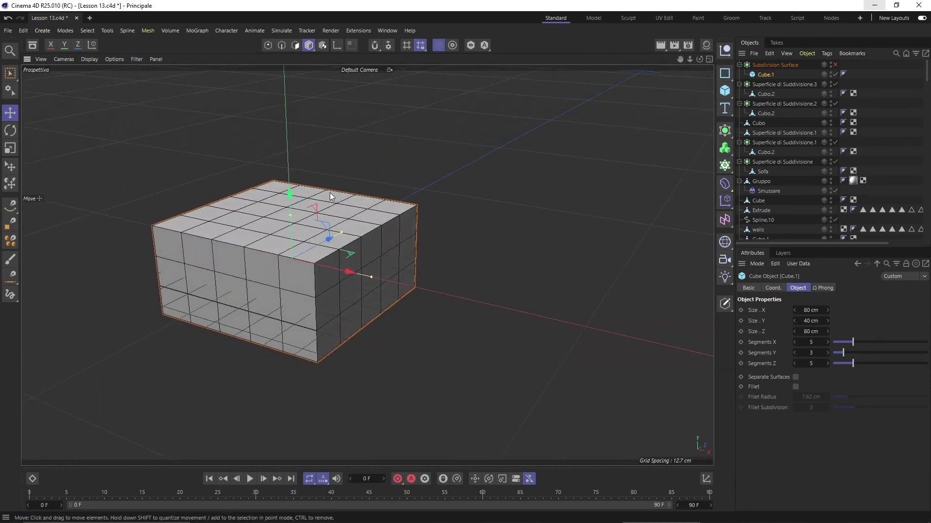
{"action": "scroll", "coordinate": [257, 201], "scroll_direction": "down", "scroll_amount": 4}
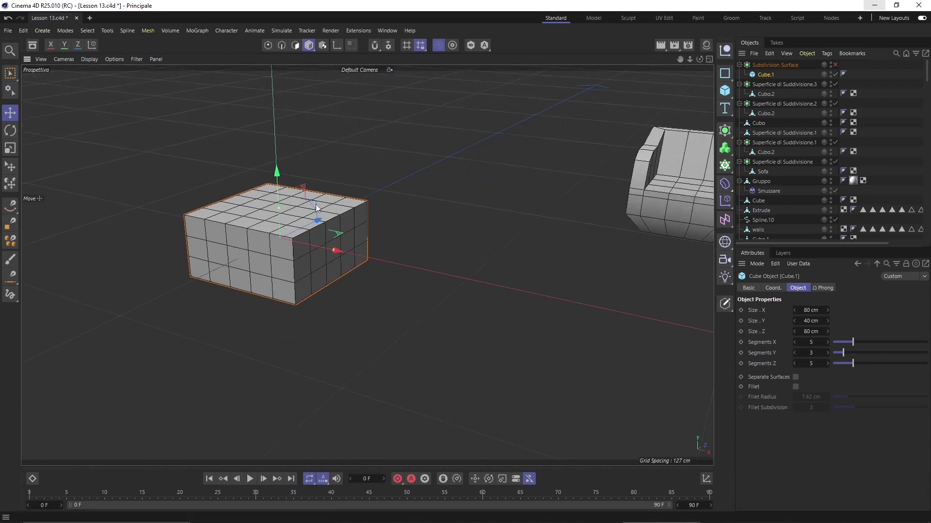
{"action": "left_click_drag", "start_coordinate": [277, 223], "coordinate": [244, 225], "text": "alt"}
{"action": "scroll", "coordinate": [244, 226], "scroll_direction": "up", "scroll_amount": 4}
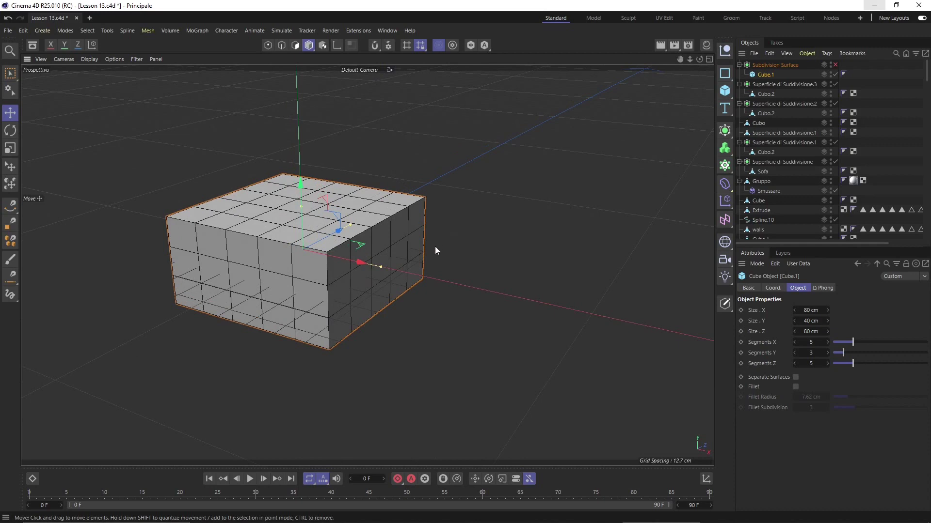
{"action": "scroll", "coordinate": [435, 246], "scroll_direction": "down", "scroll_amount": 1}
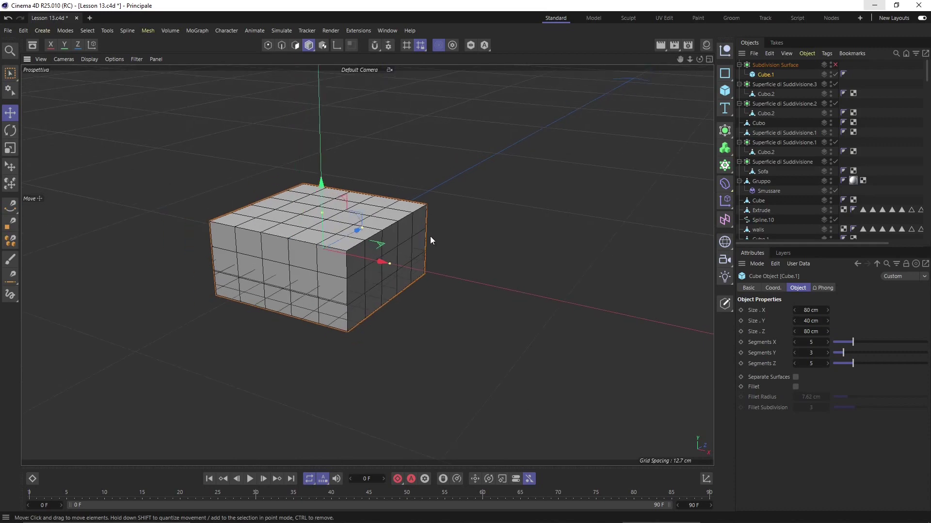
{"action": "middle_click_drag", "start_coordinate": [438, 258], "coordinate": [421, 275], "text": "alt"}
{"action": "scroll", "coordinate": [309, 258], "scroll_direction": "down", "scroll_amount": 5}
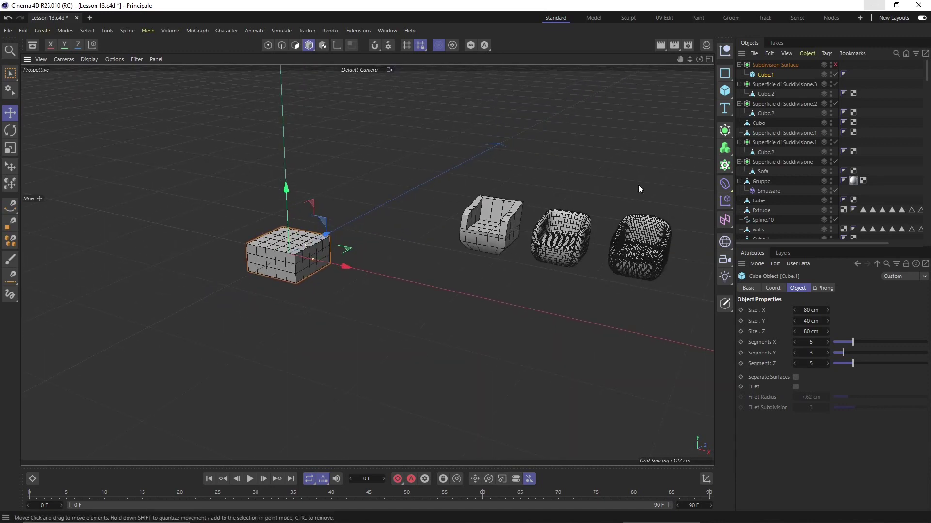
{"action": "scroll", "coordinate": [262, 250], "scroll_direction": "up", "scroll_amount": 5}
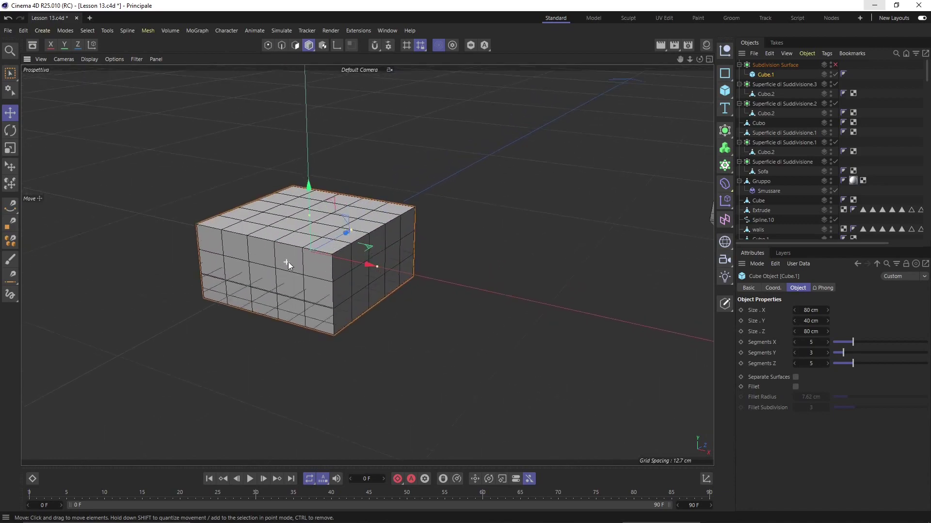
{"action": "left_click_drag", "start_coordinate": [312, 217], "coordinate": [299, 255], "text": "alt"}
{"action": "left_click_drag", "start_coordinate": [392, 233], "coordinate": [401, 246], "text": "alt"}
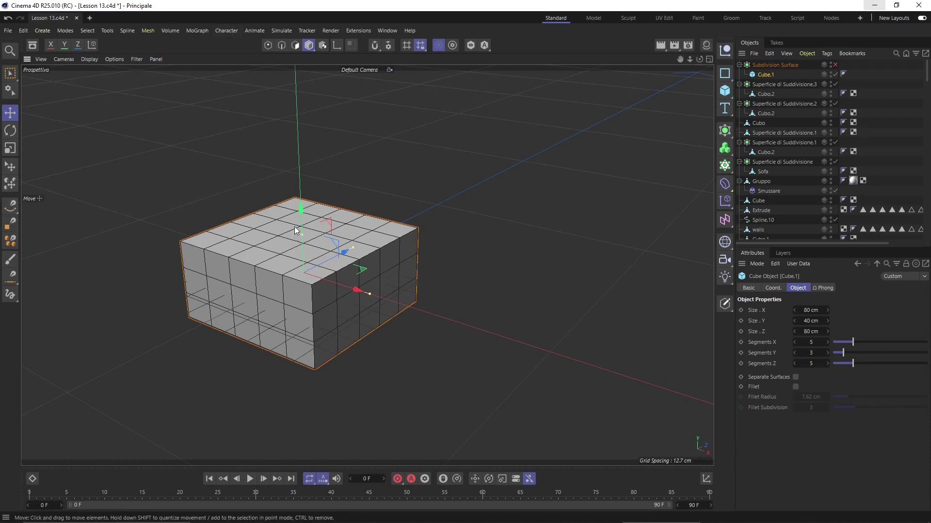
Make the cube editable and activate Live Selection in polygon mode.
{"action": "key", "text": "c"}
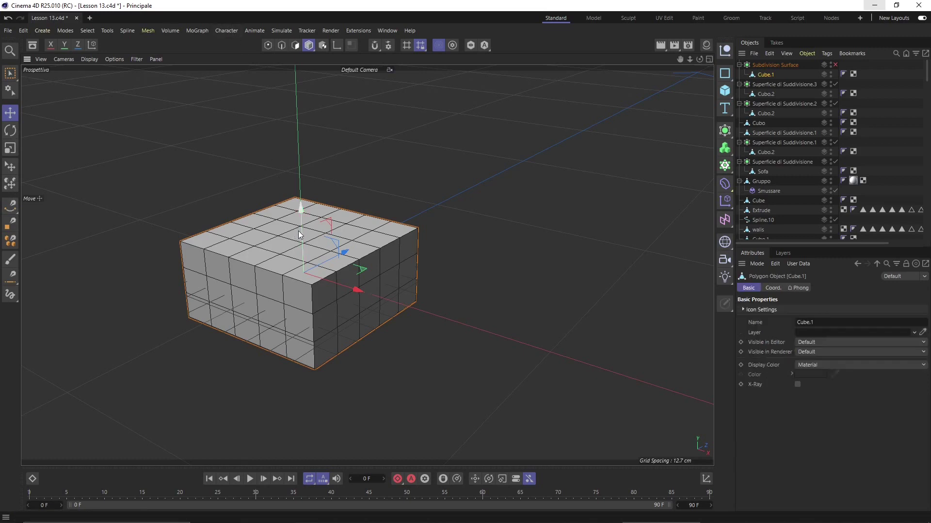
{"action": "right_click", "coordinate": [284, 199]}
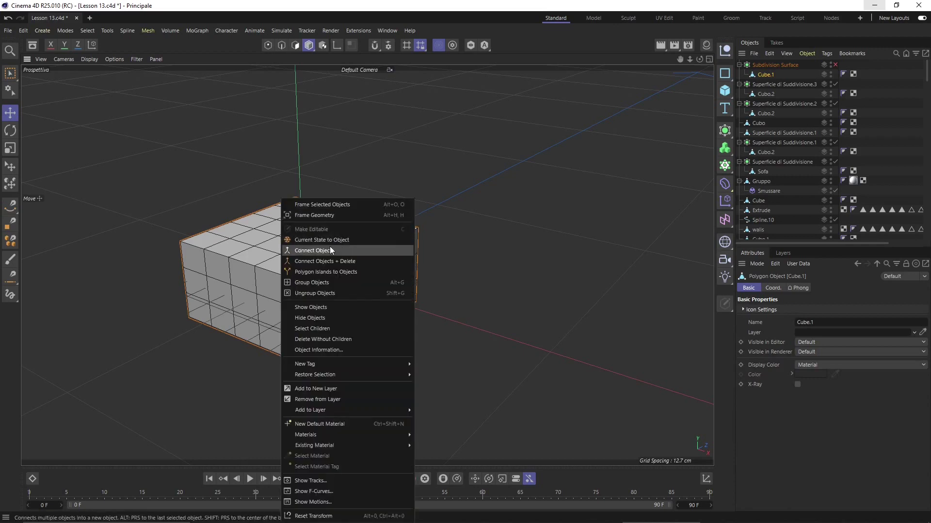
{"action": "left_click", "coordinate": [362, 136]}
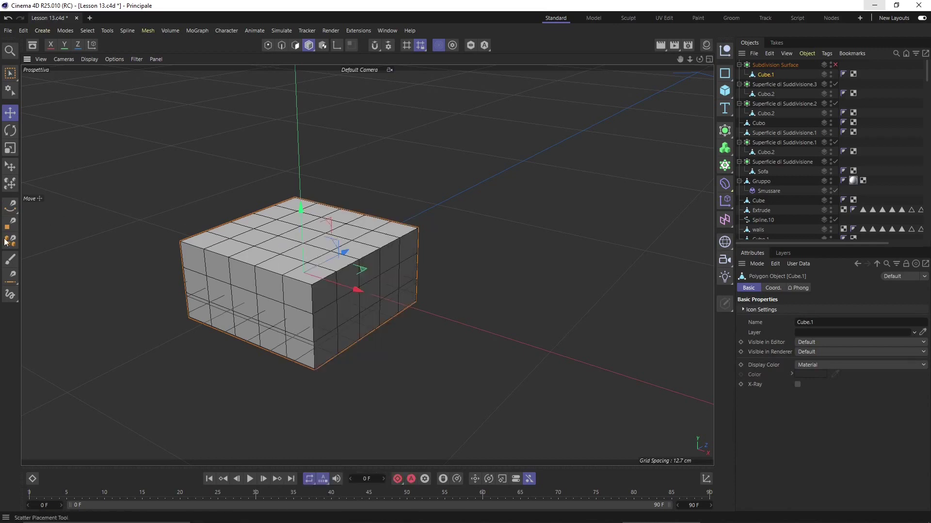
{"action": "left_click", "coordinate": [9, 73]}
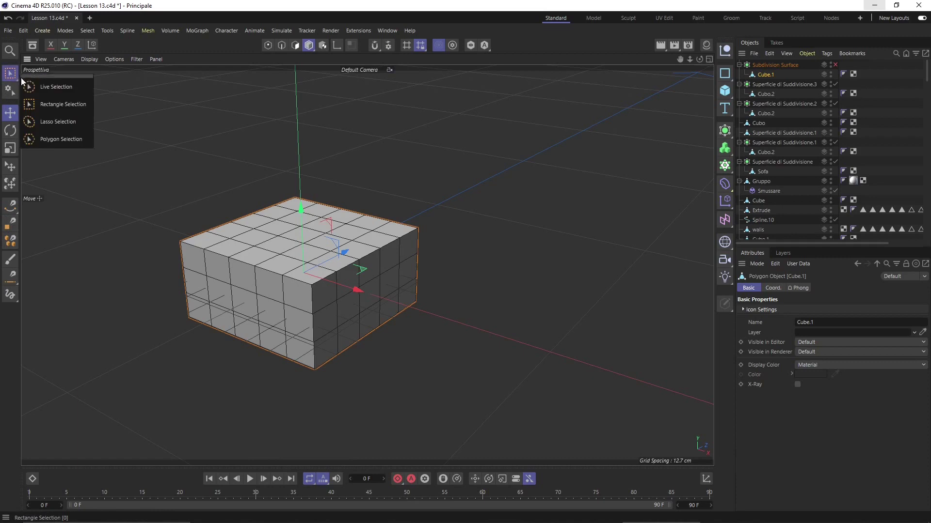
{"action": "left_click", "coordinate": [44, 87]}
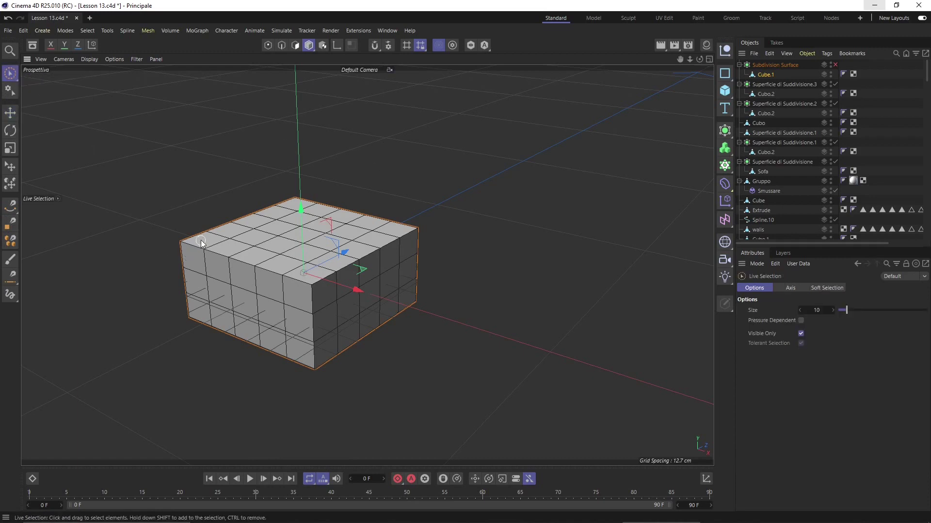
{"action": "left_click", "coordinate": [222, 226]}
{"action": "left_click", "coordinate": [295, 45]}
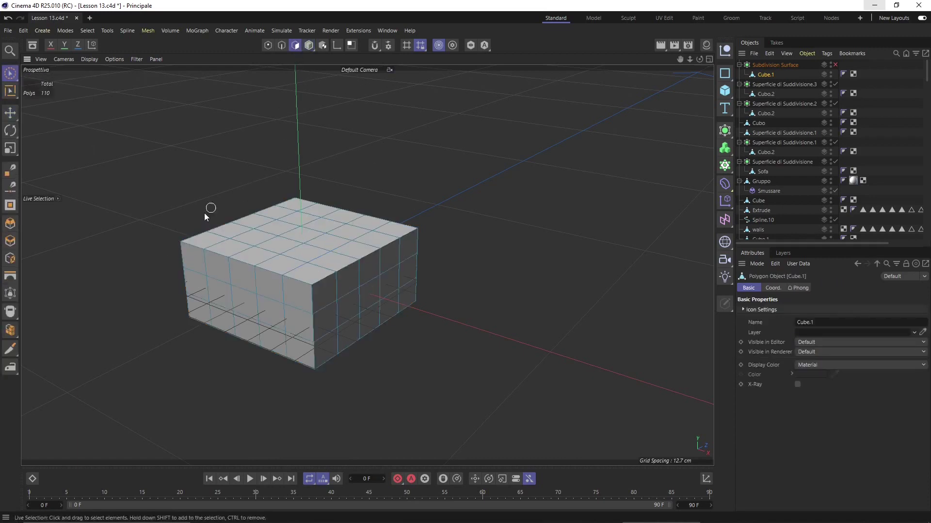
Select the polygons along the back edge of the cube's top face and disable soft selection for the Move tool.
{"action": "mouse_move", "coordinate": [207, 241]}
{"action": "left_mouse_down"}
{"action": "mouse_move", "coordinate": [225, 225]}
{"action": "mouse_move", "coordinate": [285, 211]}
{"action": "mouse_move", "coordinate": [396, 232]}
{"action": "left_mouse_up"}
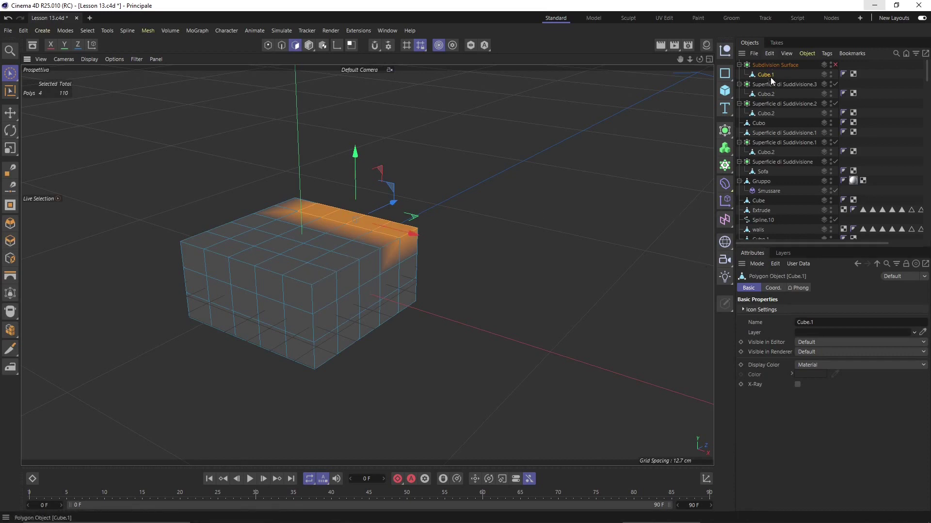
{"action": "left_click", "coordinate": [11, 113]}
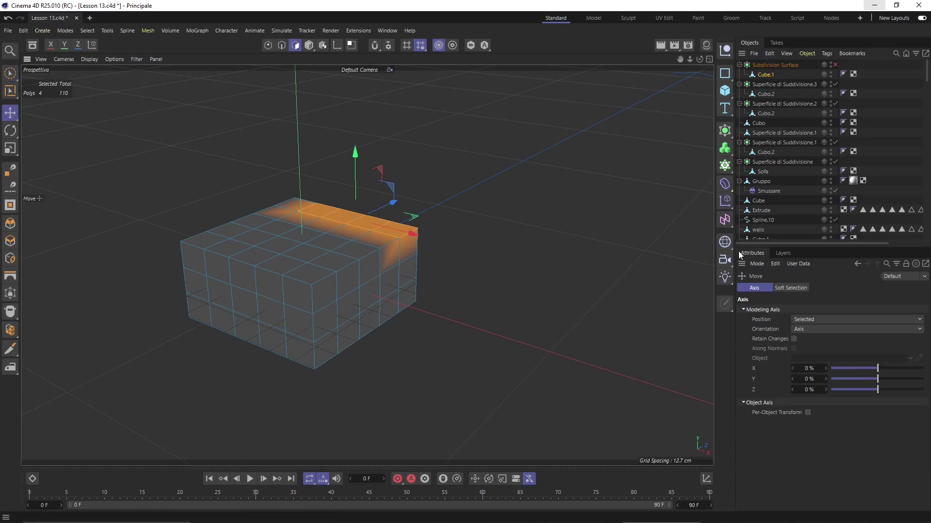
{"action": "left_click", "coordinate": [786, 288]}
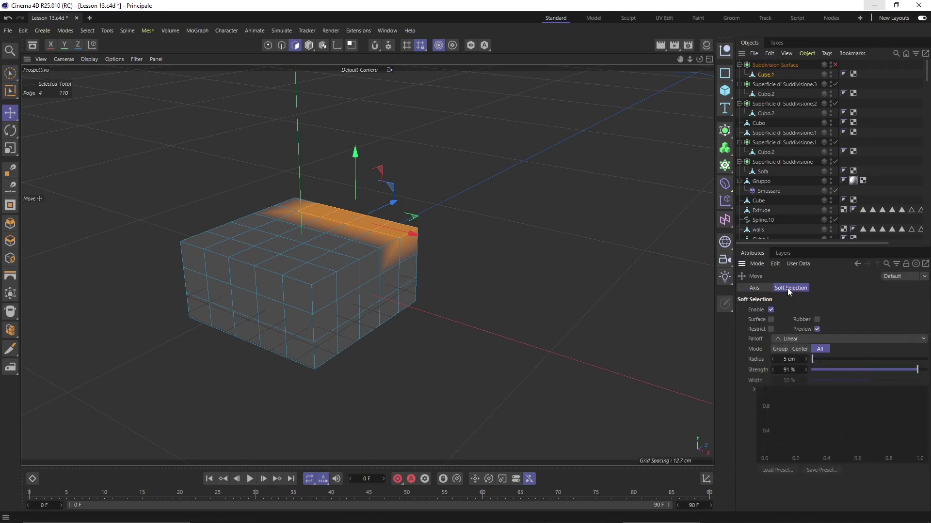
{"action": "left_click", "coordinate": [771, 310]}
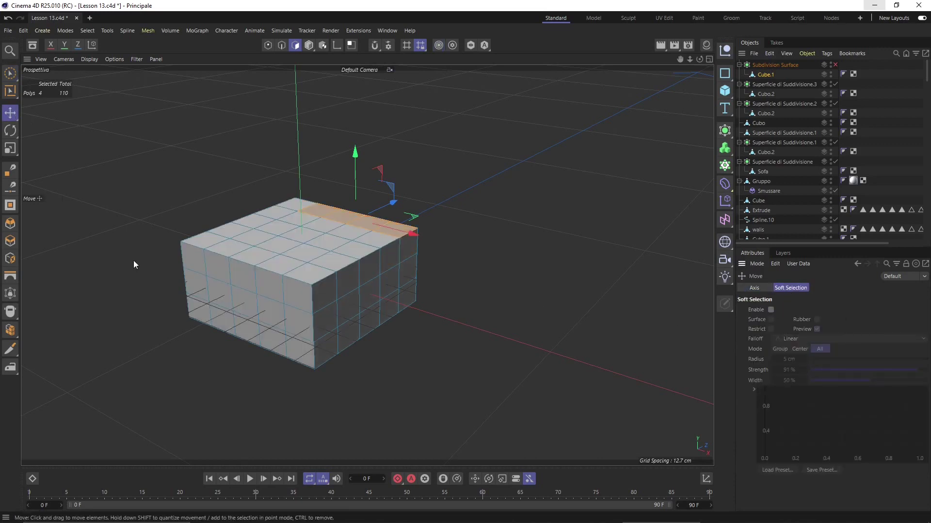
Select a U-shaped band of polygons along the back and both sides of the cube's top, leaving the front row out.
{"action": "left_click", "coordinate": [200, 246]}
{"action": "left_click", "coordinate": [240, 228], "text": "shift"}
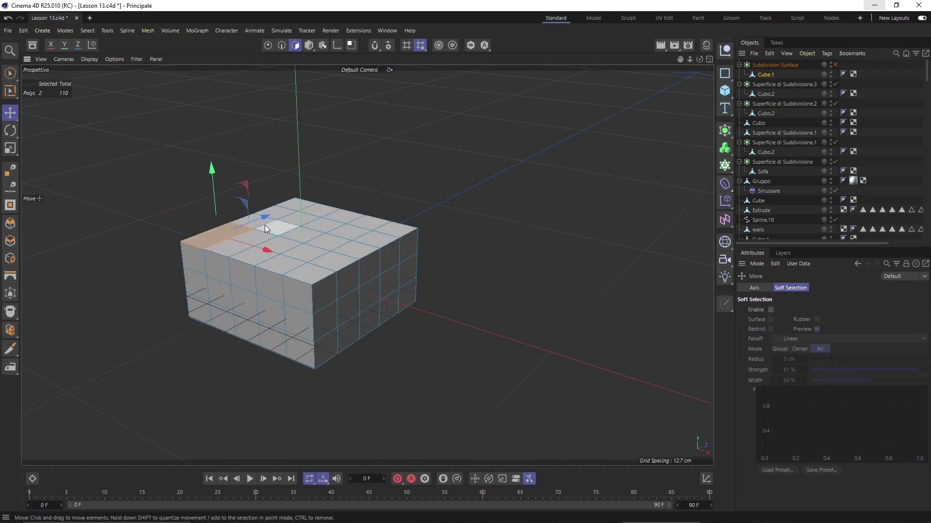
{"action": "scroll", "coordinate": [259, 216], "scroll_direction": "up", "scroll_amount": 3}
{"action": "left_click_drag", "start_coordinate": [253, 252], "coordinate": [267, 262], "text": "alt"}
{"action": "left_click", "coordinate": [269, 210], "text": "shift"}
{"action": "left_click", "coordinate": [277, 194], "text": "shift"}
{"action": "left_click", "coordinate": [293, 175], "text": "shift"}
{"action": "left_click", "coordinate": [333, 189], "text": "shift"}
{"action": "left_click", "coordinate": [374, 196], "text": "shift"}
{"action": "left_click", "coordinate": [412, 207], "text": "shift"}
{"action": "left_click", "coordinate": [445, 219], "text": "shift"}
{"action": "left_click", "coordinate": [428, 254], "text": "shift"}
{"action": "left_click", "coordinate": [409, 281], "text": "shift"}
{"action": "left_click", "coordinate": [389, 308], "text": "shift"}
{"action": "left_click", "coordinate": [374, 333], "text": "shift"}
{"action": "left_click_drag", "start_coordinate": [278, 350], "coordinate": [304, 289], "text": "alt"}
{"action": "left_click", "coordinate": [348, 321], "text": "ctrl"}
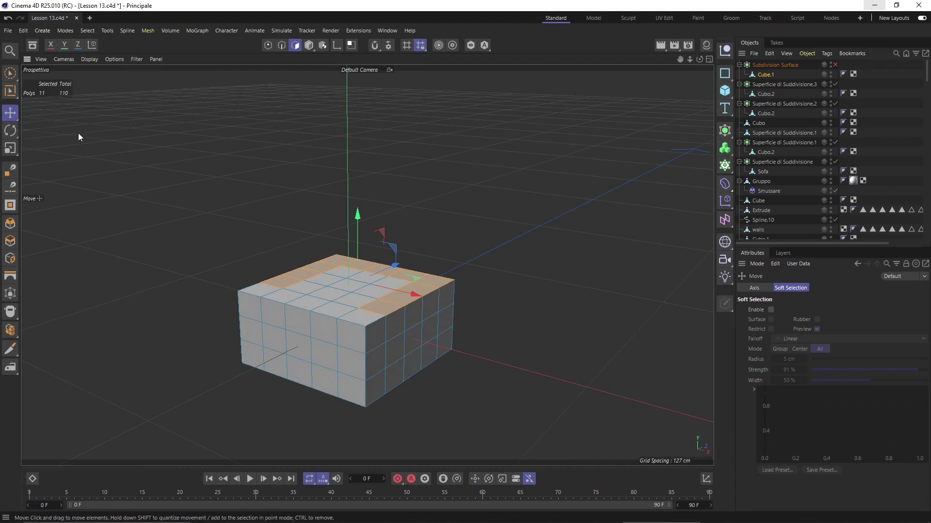
Extrude the U-shaped polygon selection by 40 cm and lower the extruded top faces along Y.
{"action": "left_click", "coordinate": [10, 240]}
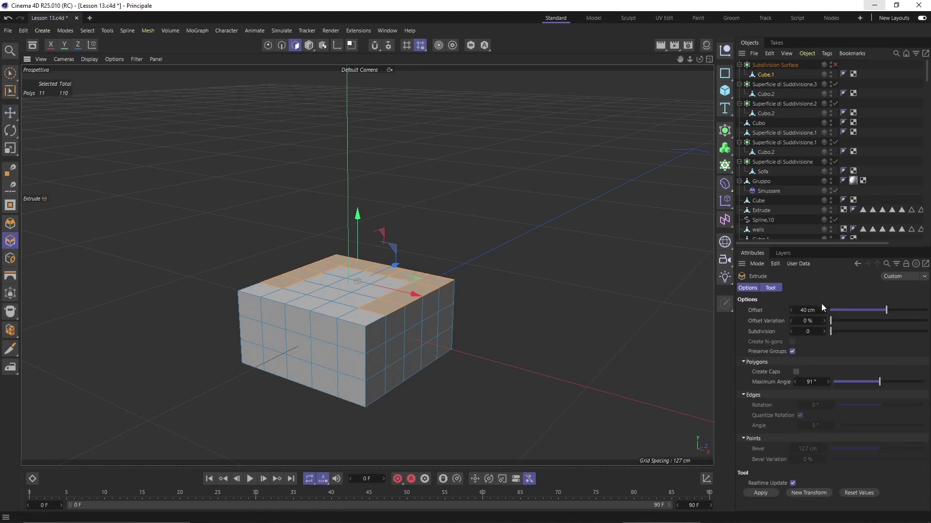
{"action": "left_click", "coordinate": [761, 493]}
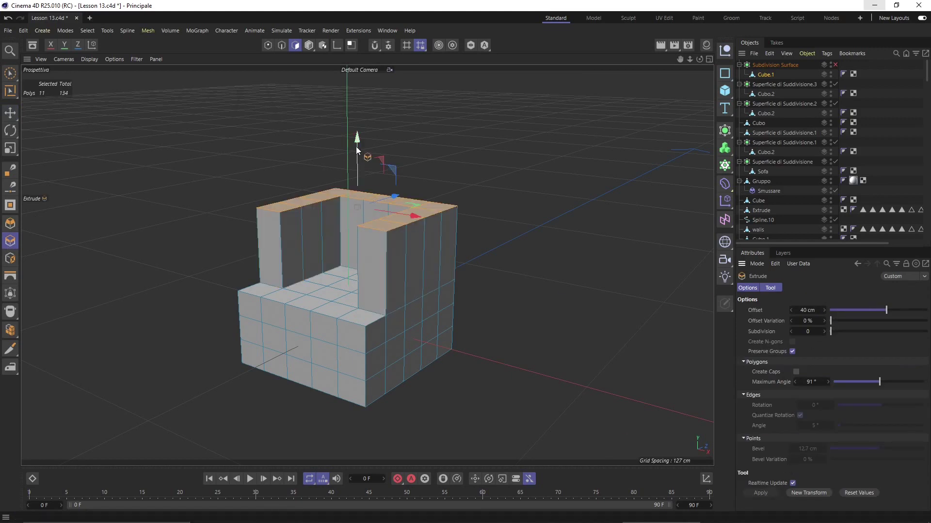
{"action": "left_click_drag", "start_coordinate": [355, 146], "coordinate": [370, 187]}
Enable snapping and move the top faces of the armrests and backrest slightly further down along Y.
{"action": "left_click", "coordinate": [375, 47]}
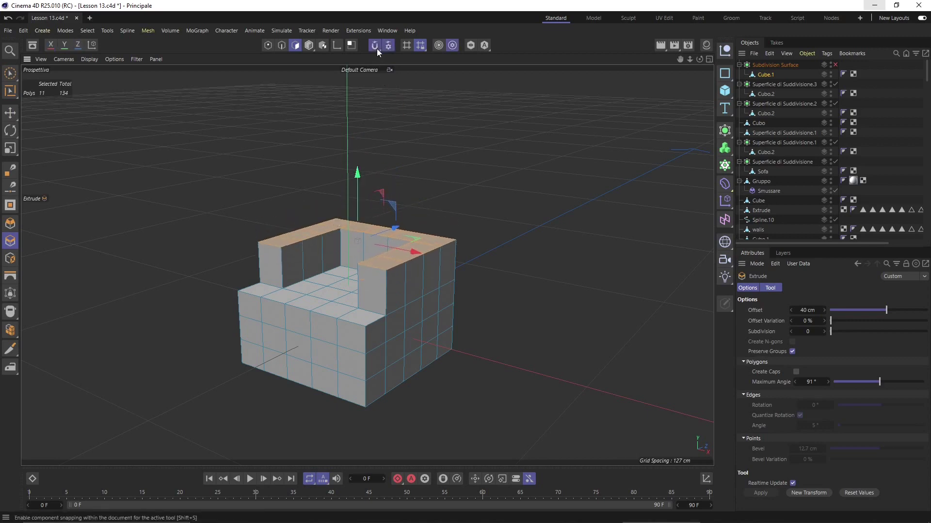
{"action": "left_click", "coordinate": [388, 45]}
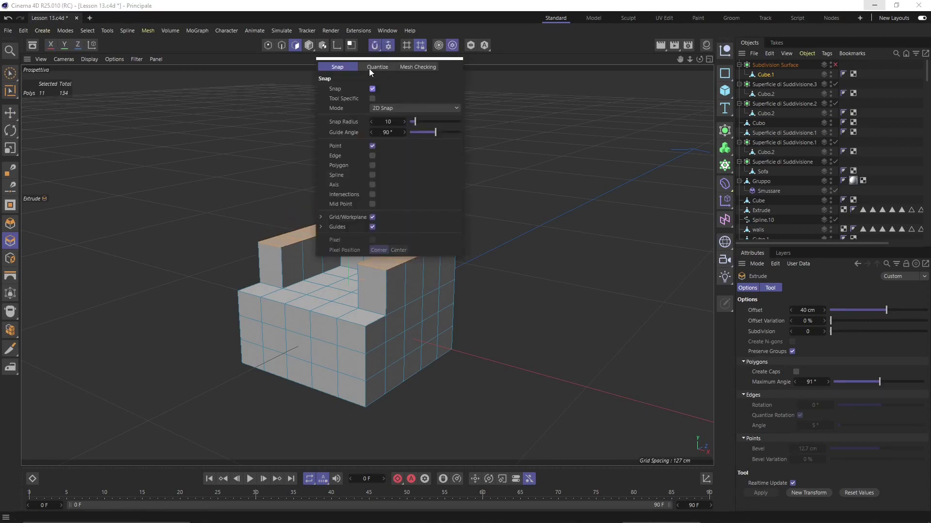
{"action": "mouse_move", "coordinate": [364, 184]}
{"action": "left_mouse_down"}
{"action": "mouse_move", "coordinate": [364, 160]}
{"action": "mouse_move", "coordinate": [368, 197]}
{"action": "left_mouse_up"}
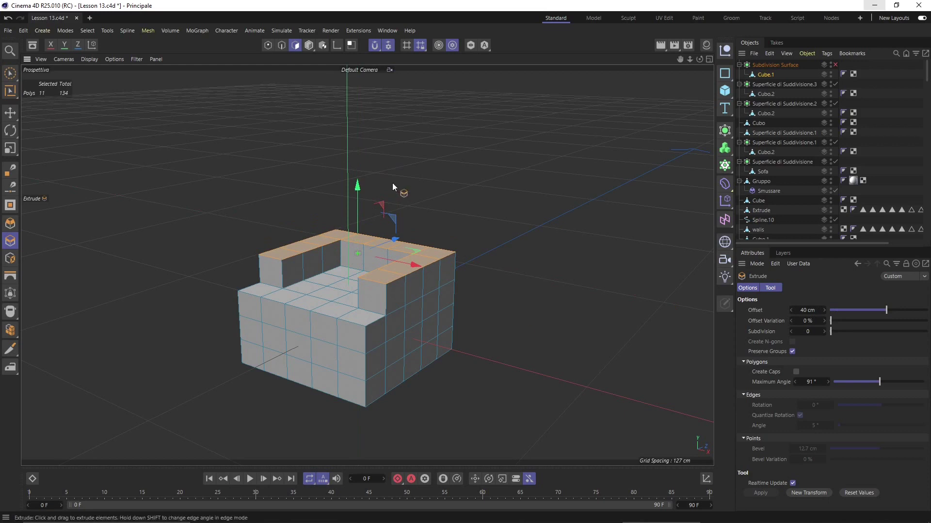
Raise the selected top faces along Y to heighten the armrests and backrest, and enable the Subdivision Surface.
{"action": "left_click_drag", "start_coordinate": [357, 188], "coordinate": [359, 157]}
{"action": "middle_click_drag", "start_coordinate": [307, 328], "coordinate": [293, 314], "text": "alt"}
{"action": "left_click_drag", "start_coordinate": [293, 315], "coordinate": [310, 293], "text": "alt"}
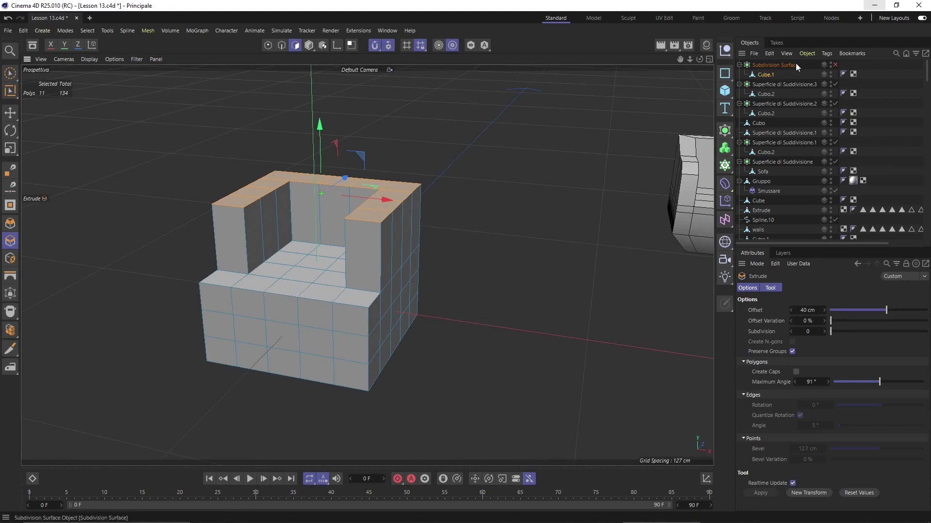
{"action": "left_click", "coordinate": [834, 65]}
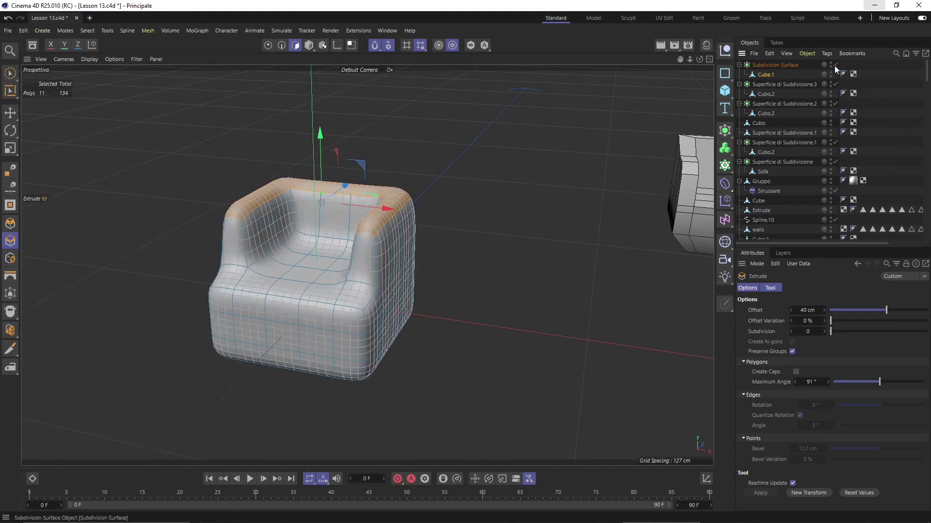
{"action": "left_click_drag", "start_coordinate": [400, 335], "coordinate": [400, 168], "text": "alt"}
{"action": "left_click_drag", "start_coordinate": [397, 263], "coordinate": [412, 165], "text": "alt"}
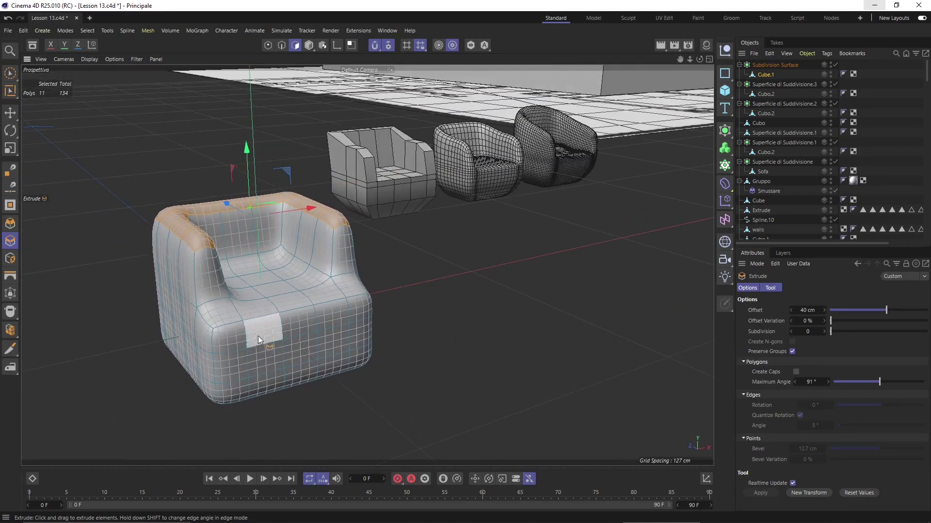
{"action": "left_click_drag", "start_coordinate": [302, 240], "coordinate": [228, 273], "text": "alt"}
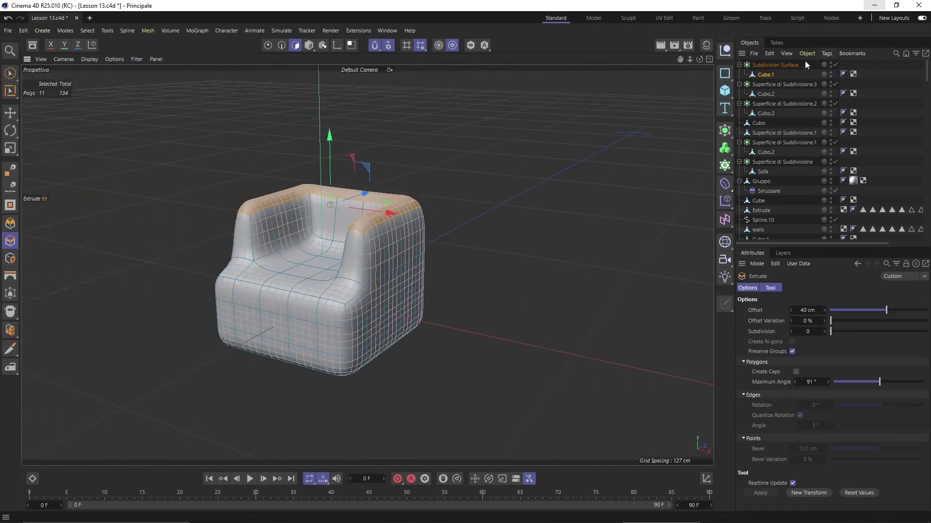
Try the Subdivision Surface with Subdivision Editor at 1 and Subdivision Renderer at 0, and return both to 2.
{"action": "left_click", "coordinate": [793, 66]}
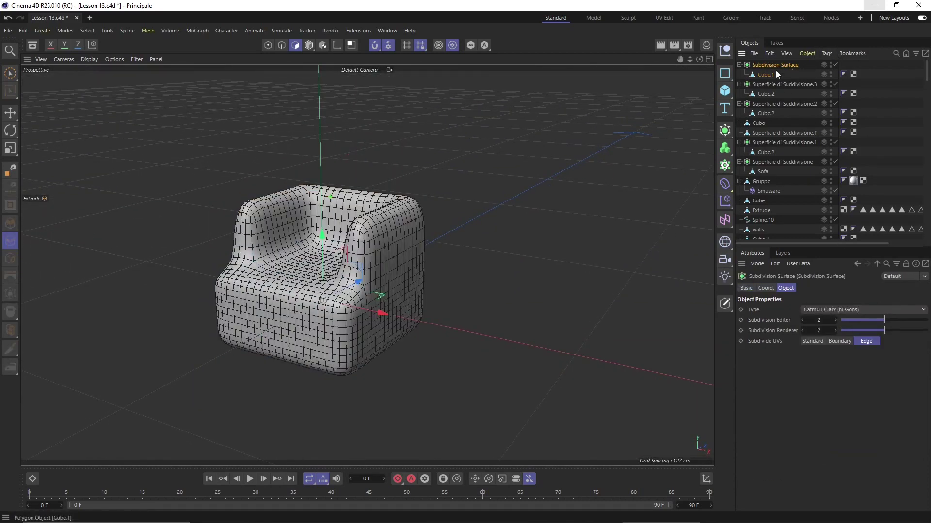
{"action": "left_click", "coordinate": [862, 330]}
{"action": "left_click", "coordinate": [857, 321]}
{"action": "mouse_move", "coordinate": [857, 321]}
{"action": "left_mouse_down"}
{"action": "mouse_move", "coordinate": [849, 320]}
{"action": "mouse_move", "coordinate": [857, 324]}
{"action": "left_mouse_up"}
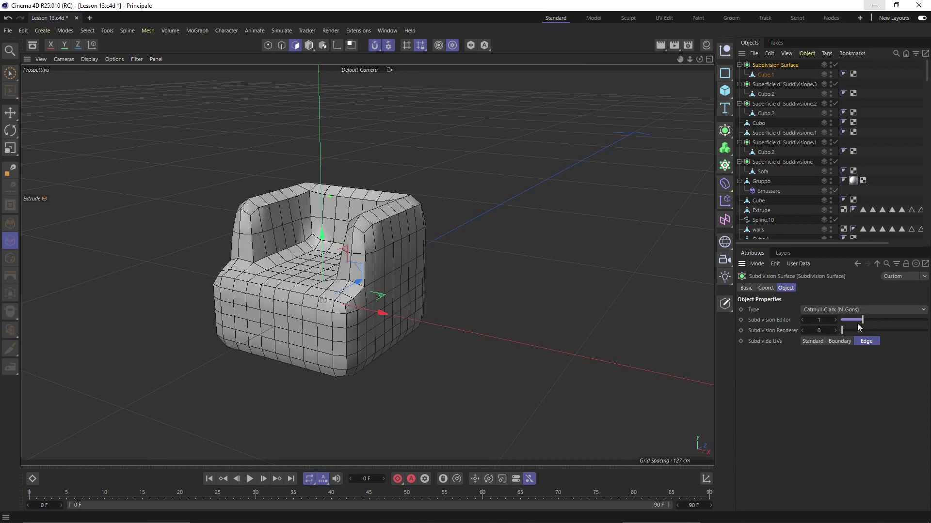
{"action": "left_click", "coordinate": [882, 319]}
{"action": "left_click", "coordinate": [882, 332]}
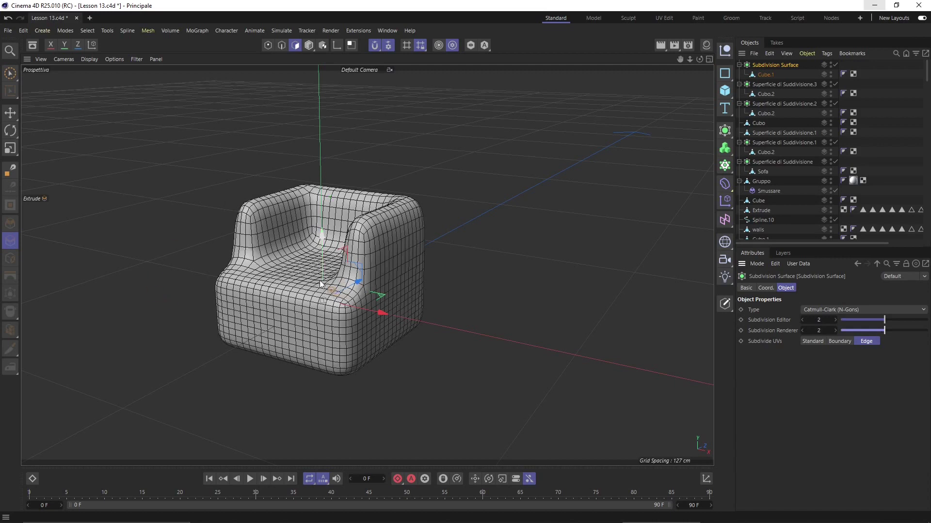
Compare the smoothed armchair with its unsmoothed cage and leave the Subdivision Surface disabled.
{"action": "scroll", "coordinate": [274, 260], "scroll_direction": "up", "scroll_amount": 3}
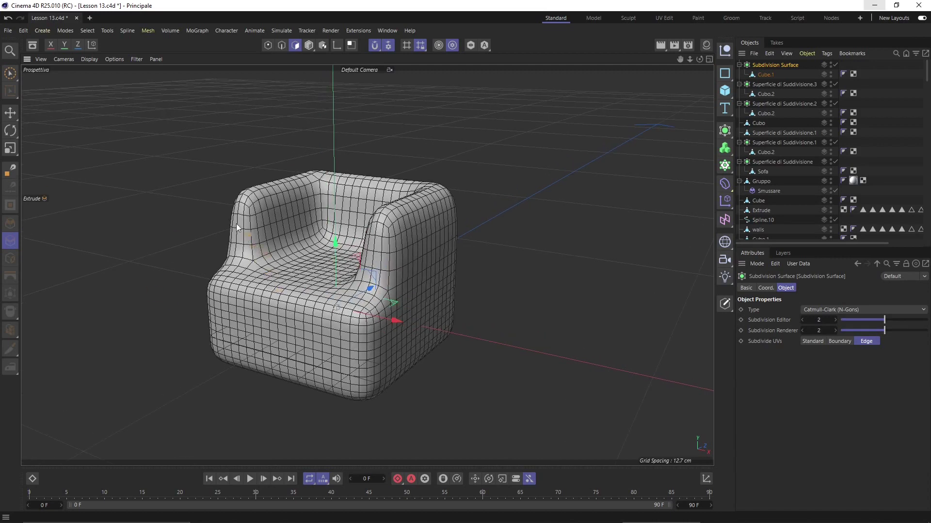
{"action": "left_click", "coordinate": [835, 65]}
{"action": "left_click", "coordinate": [836, 64]}
{"action": "left_click", "coordinate": [835, 64]}
{"action": "left_click", "coordinate": [835, 68]}
{"action": "key", "text": "space"}
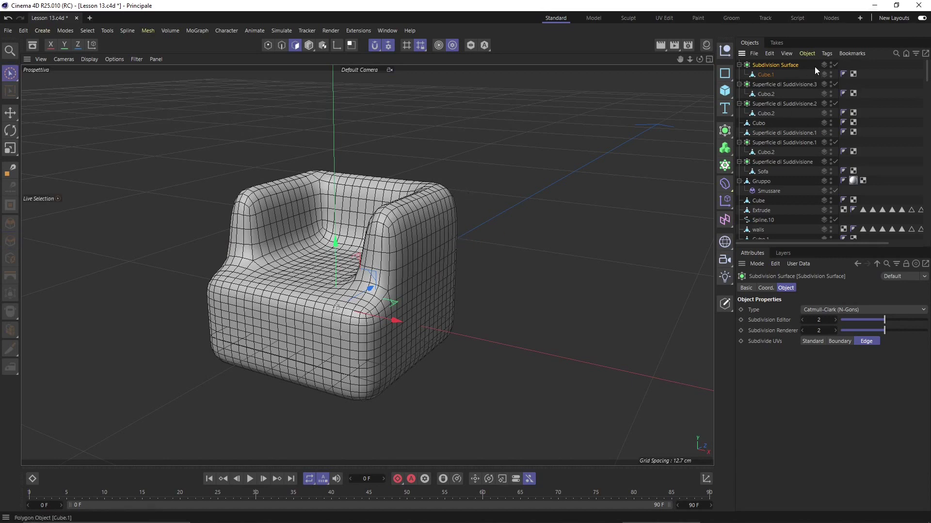
{"action": "left_click", "coordinate": [836, 66]}
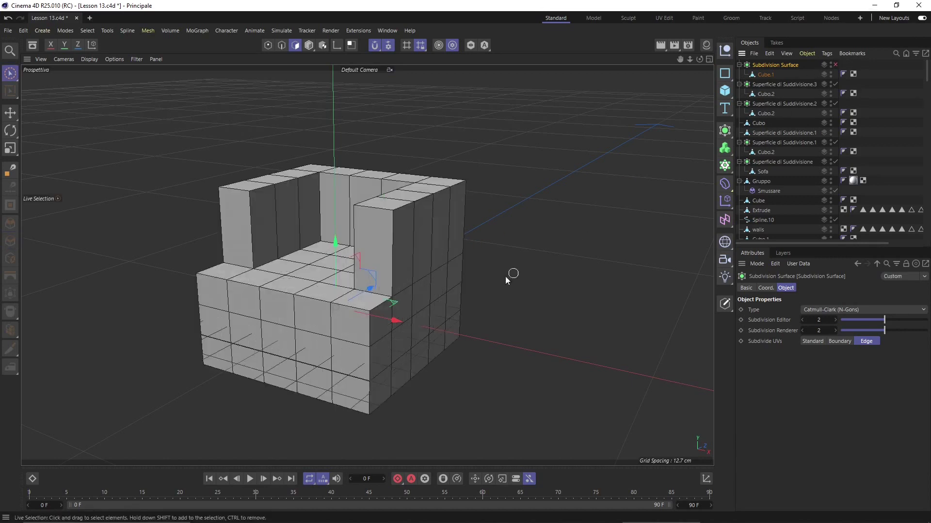
{"action": "left_click_drag", "start_coordinate": [493, 282], "coordinate": [327, 285], "text": "alt"}
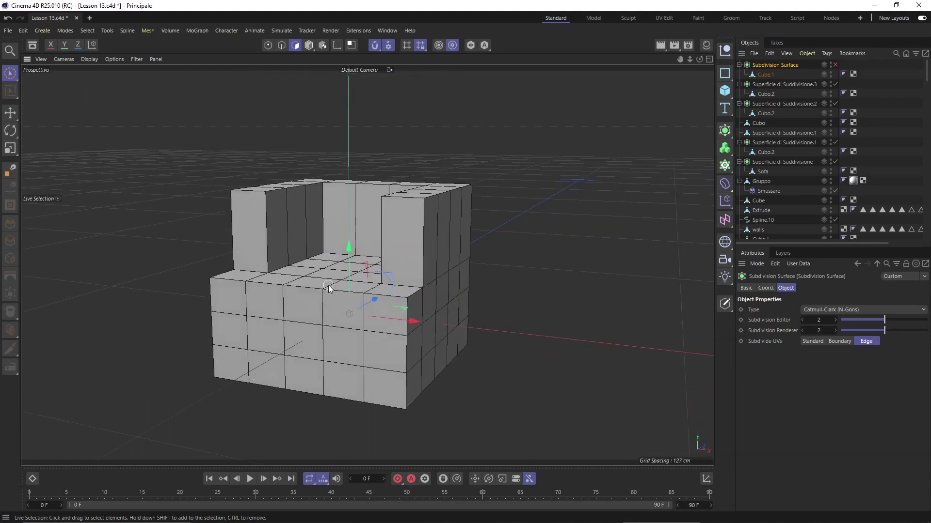
{"action": "left_click", "coordinate": [835, 65]}
{"action": "left_click", "coordinate": [835, 64]}
{"action": "left_click_drag", "start_coordinate": [366, 337], "coordinate": [318, 333], "text": "alt"}
{"action": "middle_click_drag", "start_coordinate": [317, 329], "coordinate": [316, 327], "text": "alt"}
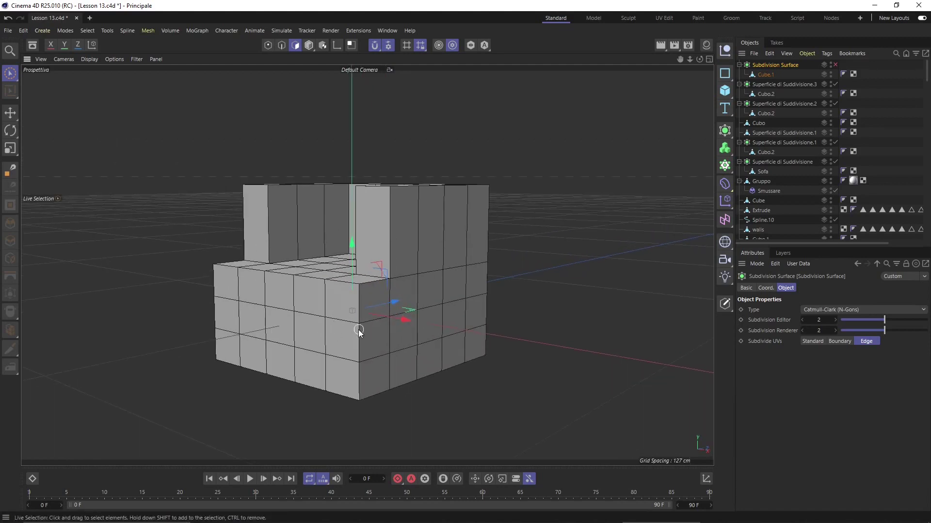
{"action": "left_click_drag", "start_coordinate": [359, 330], "coordinate": [393, 328], "text": "alt"}
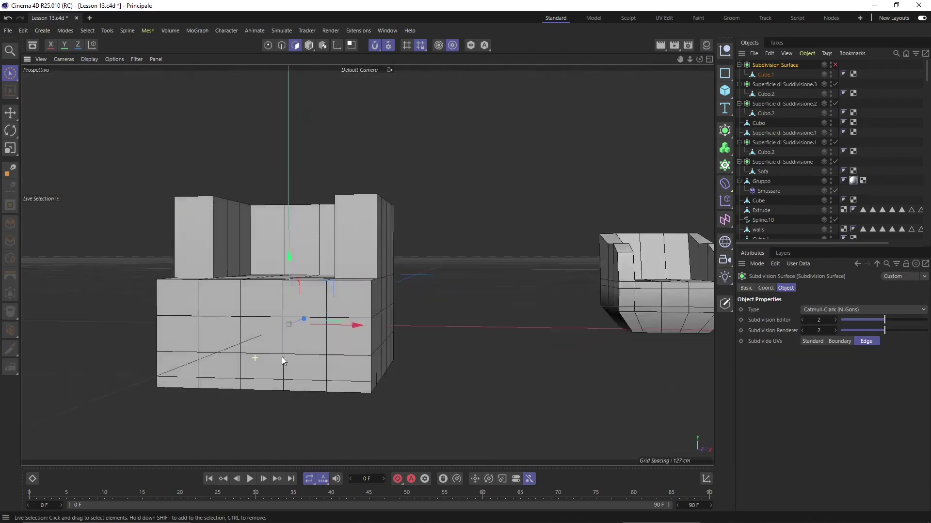
{"action": "left_click_drag", "start_coordinate": [284, 361], "coordinate": [296, 357], "text": "alt"}
Show the four-view layout with the cube framed in the Front view, and activate Rectangle Selection in point mode.
{"action": "middle_click", "coordinate": [431, 266]}
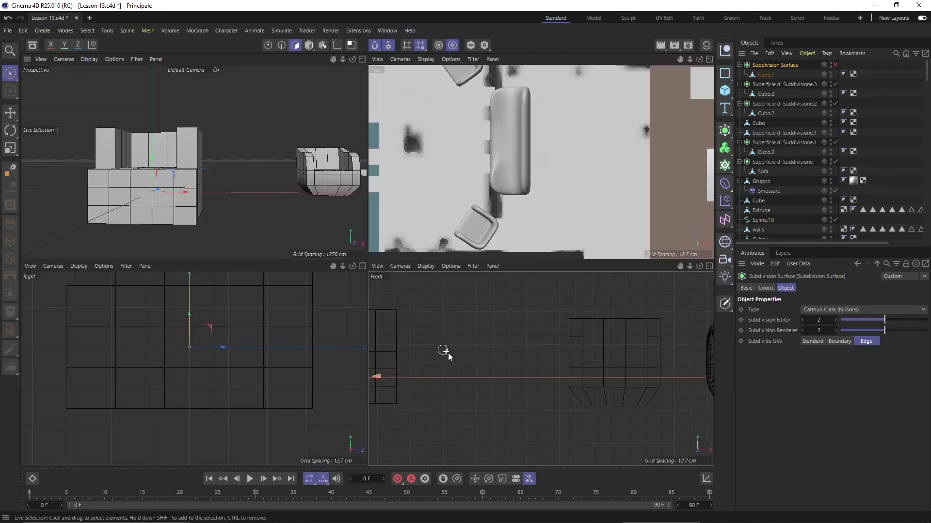
{"action": "scroll", "coordinate": [413, 364], "scroll_direction": "up", "scroll_amount": 6}
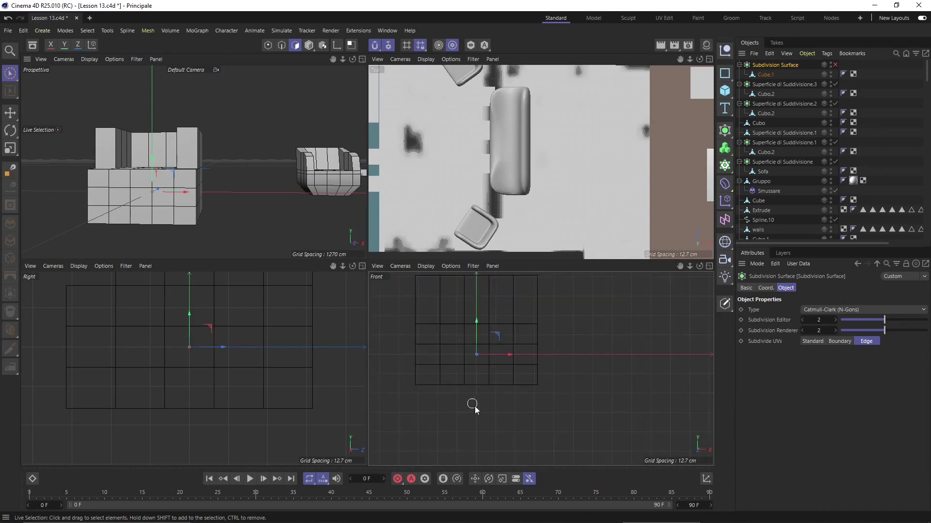
{"action": "scroll", "coordinate": [474, 405], "scroll_direction": "up", "scroll_amount": 2}
{"action": "middle_click_drag", "start_coordinate": [436, 338], "coordinate": [449, 372], "text": "alt"}
{"action": "scroll", "coordinate": [449, 372], "scroll_direction": "down", "scroll_amount": 2}
{"action": "scroll", "coordinate": [437, 354], "scroll_direction": "up", "scroll_amount": 2}
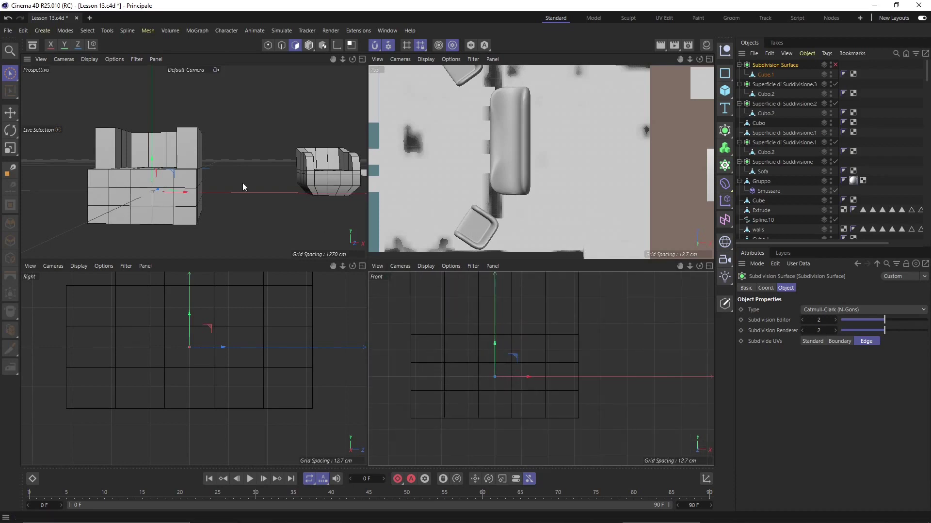
{"action": "left_click", "coordinate": [309, 45]}
{"action": "left_click", "coordinate": [547, 344]}
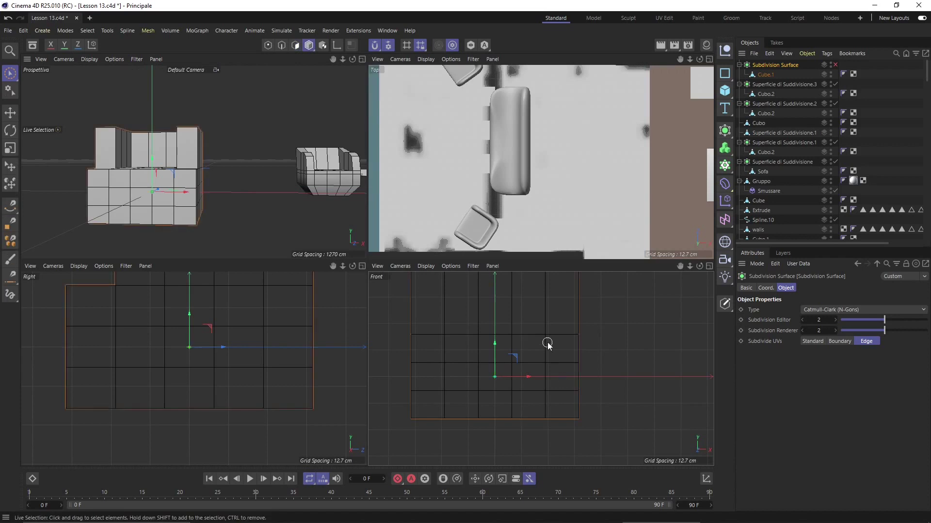
{"action": "left_click", "coordinate": [265, 48]}
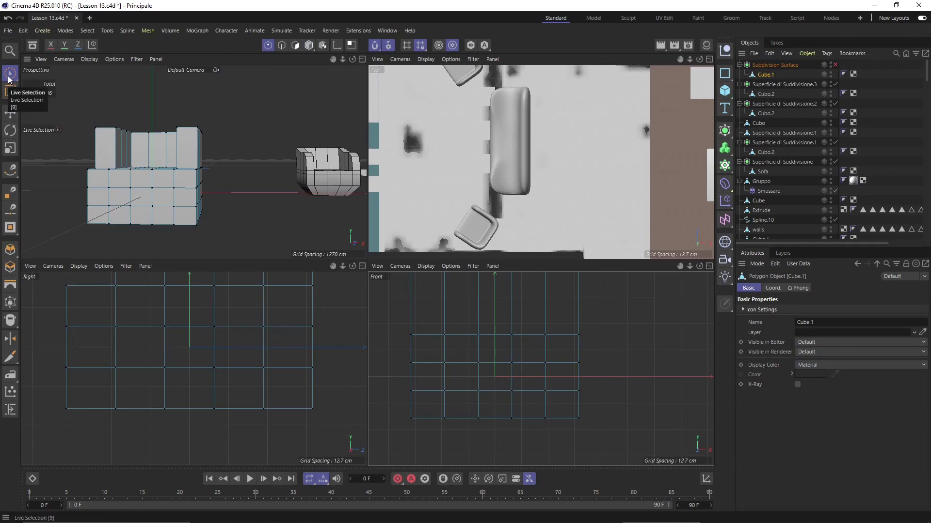
{"action": "left_click_drag", "start_coordinate": [9, 79], "coordinate": [59, 108]}
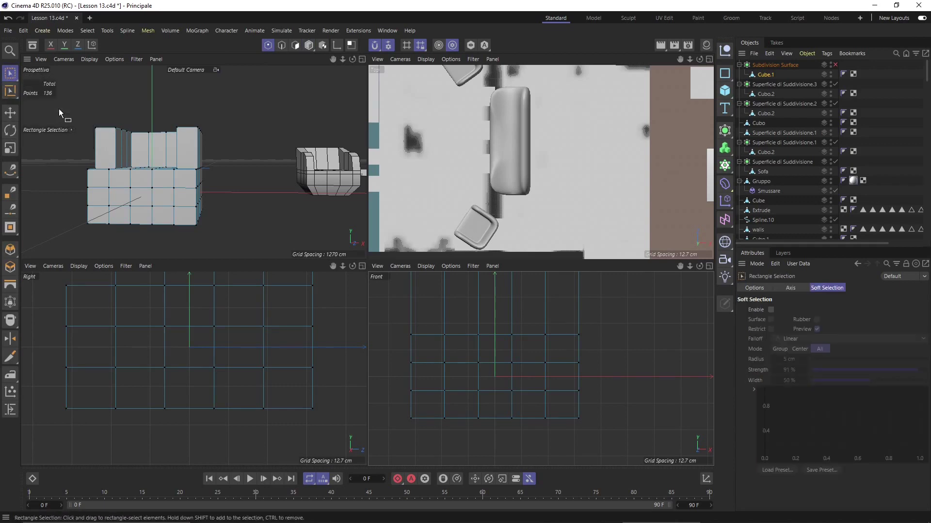
{"action": "left_click", "coordinate": [42, 30]}
{"action": "mouse_move", "coordinate": [57, 62]}
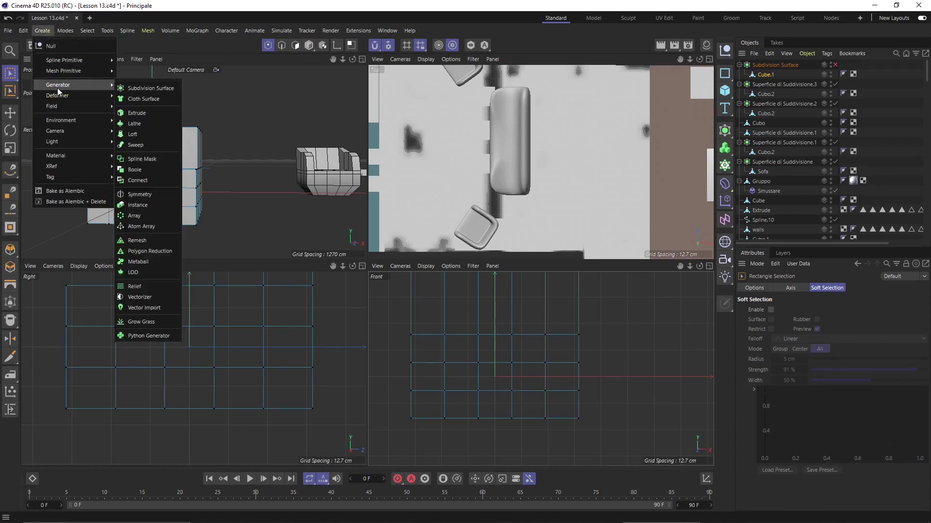
{"action": "mouse_move", "coordinate": [58, 95]}
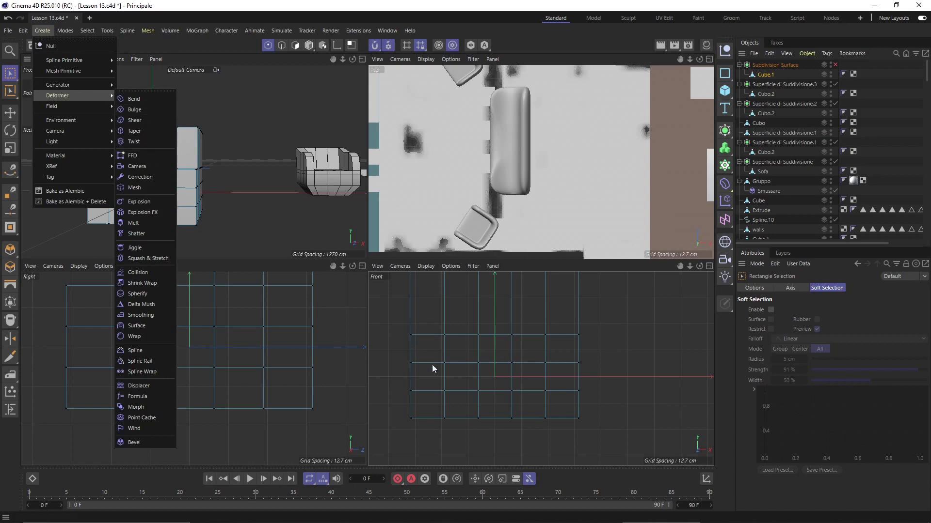
{"action": "left_click", "coordinate": [407, 379]}
Select the cube's bottom row of points in the Front view and scale them inward along X and Z with snapping disabled.
{"action": "left_click_drag", "start_coordinate": [403, 409], "coordinate": [621, 432]}
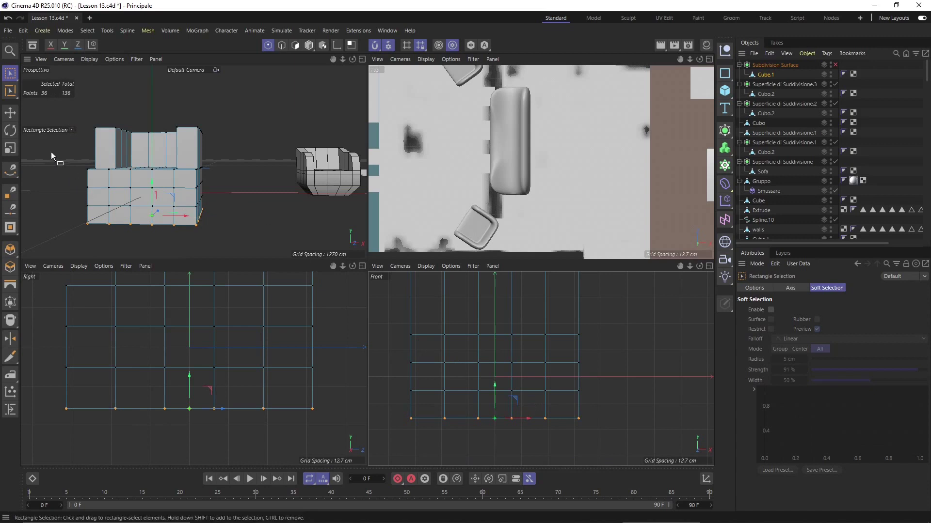
{"action": "key", "text": "t"}
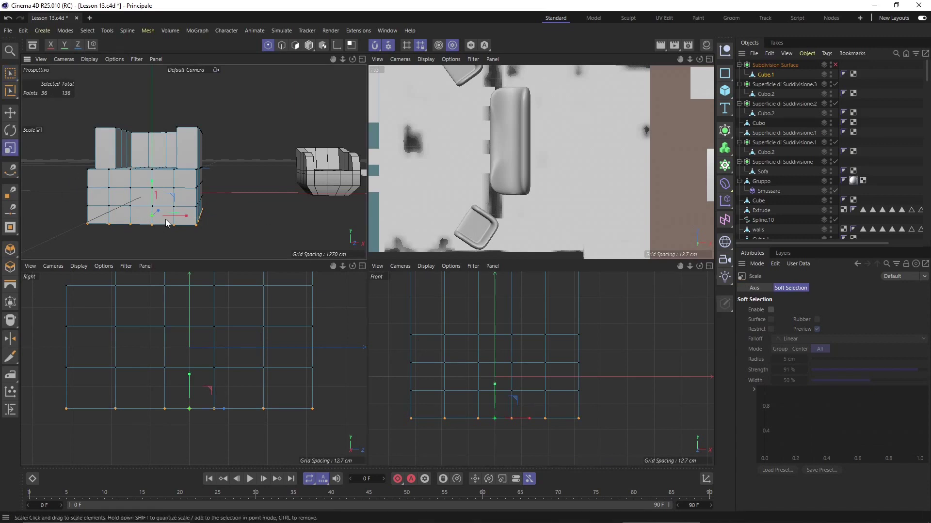
{"action": "left_click_drag", "start_coordinate": [152, 238], "coordinate": [186, 190], "text": "alt"}
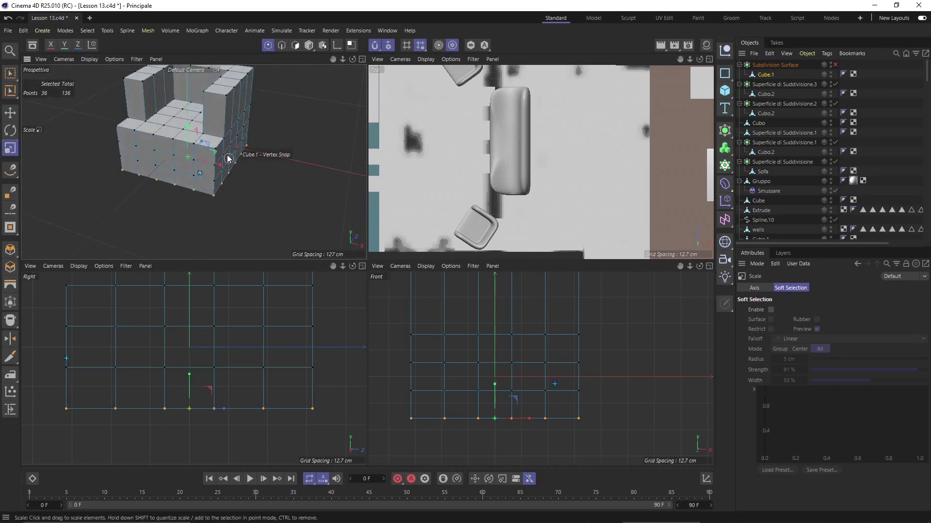
{"action": "left_click", "coordinate": [388, 48]}
{"action": "left_click", "coordinate": [374, 48]}
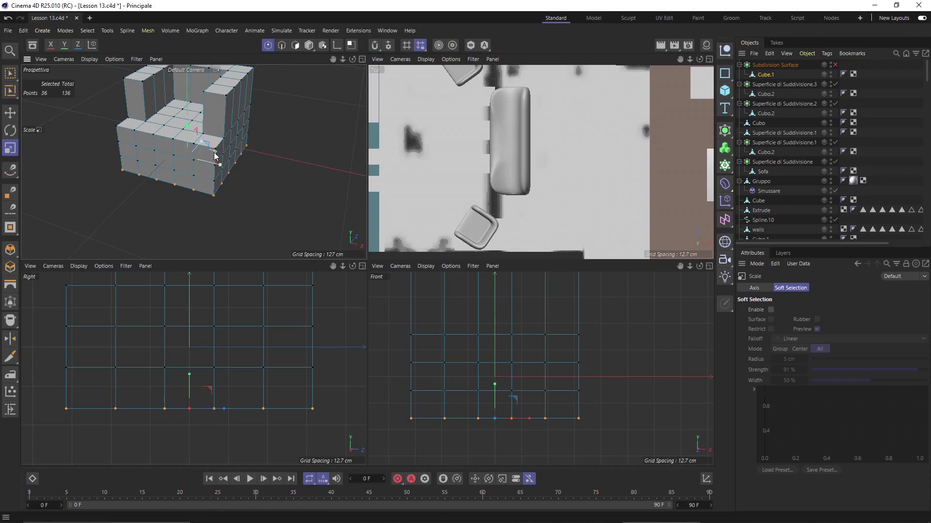
{"action": "left_click_drag", "start_coordinate": [204, 156], "coordinate": [197, 232]}
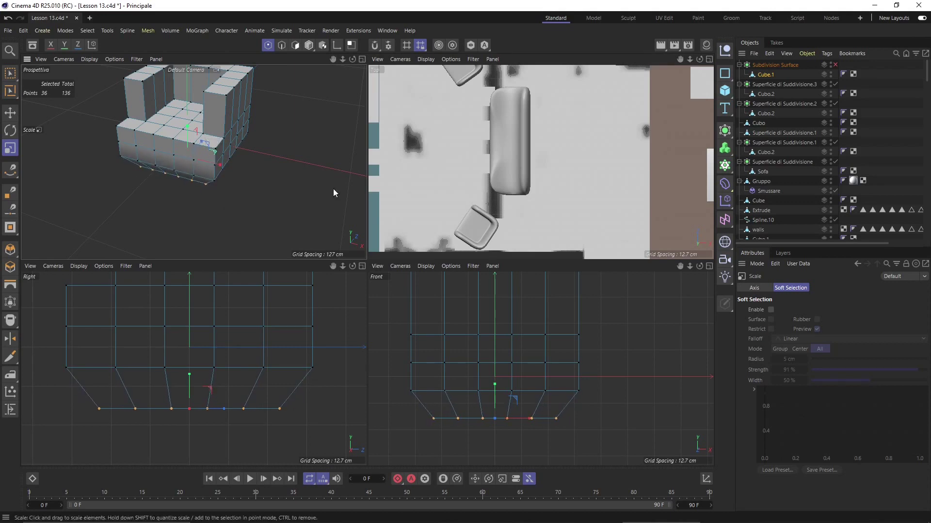
Enable the Subdivision Surface and scale the selected bottom points further inward to narrow the armchair's base.
{"action": "left_click", "coordinate": [836, 64]}
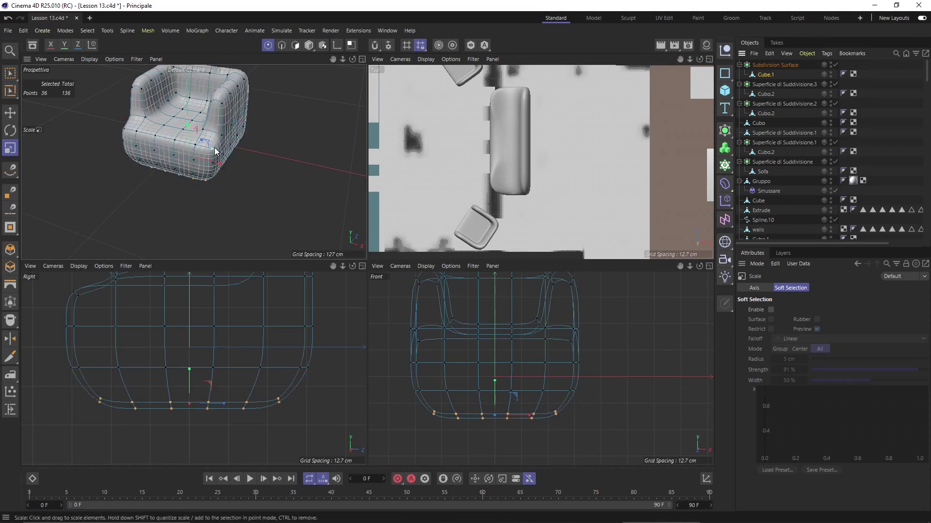
{"action": "left_click_drag", "start_coordinate": [181, 207], "coordinate": [208, 188], "text": "alt"}
{"action": "scroll", "coordinate": [249, 180], "scroll_direction": "up", "scroll_amount": 3}
{"action": "left_click_drag", "start_coordinate": [213, 155], "coordinate": [310, 297]}
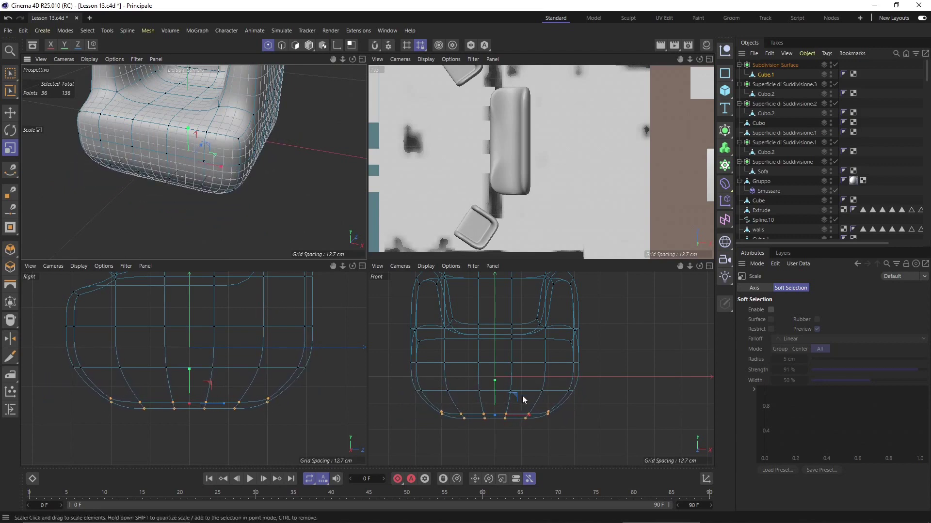
Rectangle-select the row of points just above the base in the Front view and raise it along Y.
{"action": "left_click", "coordinate": [8, 74]}
{"action": "left_click_drag", "start_coordinate": [391, 385], "coordinate": [668, 412]}
{"action": "left_click_drag", "start_coordinate": [496, 361], "coordinate": [516, 335]}
{"action": "scroll", "coordinate": [205, 170], "scroll_direction": "down", "scroll_amount": 3}
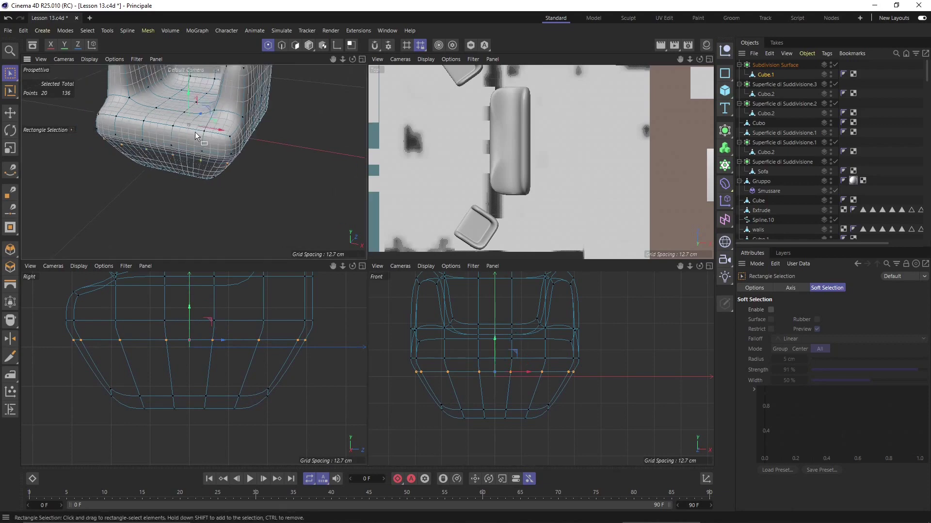
Rectangle-select the next row of points up, below the seat, and raise it along Y.
{"action": "middle_click_drag", "start_coordinate": [195, 132], "coordinate": [208, 200], "text": "alt"}
{"action": "mouse_move", "coordinate": [207, 200]}
{"action": "left_mouse_down", "text": "alt"}
{"action": "mouse_move", "coordinate": [220, 185]}
{"action": "mouse_move", "coordinate": [320, 173]}
{"action": "mouse_move", "coordinate": [166, 179]}
{"action": "mouse_move", "coordinate": [193, 211]}
{"action": "left_mouse_up", "text": "alt"}
{"action": "scroll", "coordinate": [433, 359], "scroll_direction": "up", "scroll_amount": 1}
{"action": "left_click_drag", "start_coordinate": [419, 361], "coordinate": [651, 371]}
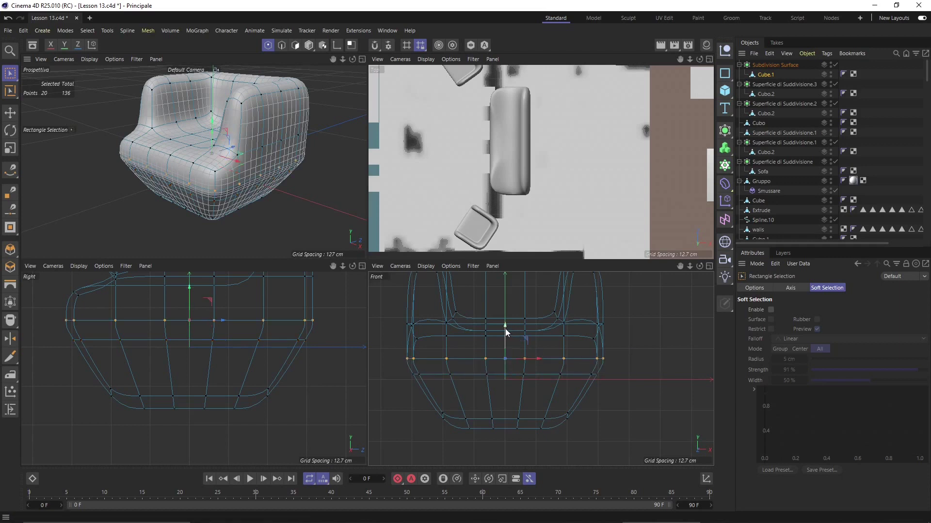
{"action": "left_click_drag", "start_coordinate": [505, 346], "coordinate": [491, 308]}
{"action": "left_click_drag", "start_coordinate": [151, 226], "coordinate": [217, 136], "text": "alt"}
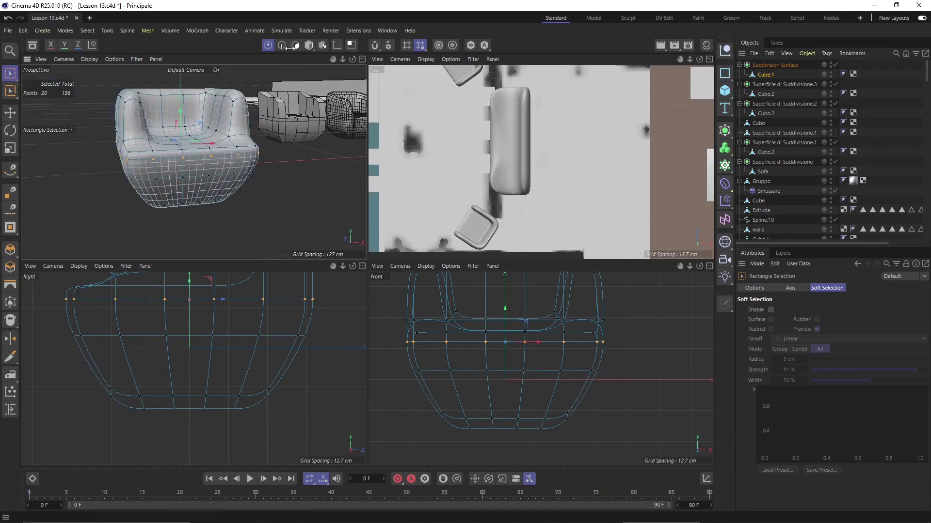
In edge mode, select only the horizontal edge loop below the seat and lower it slightly along Y.
{"action": "left_click", "coordinate": [280, 46]}
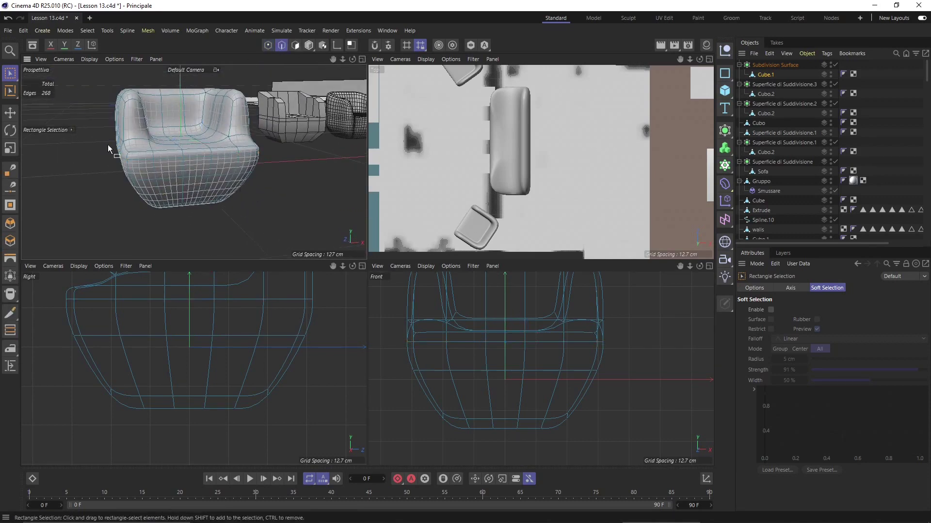
{"action": "left_click_drag", "start_coordinate": [383, 318], "coordinate": [652, 368]}
{"action": "left_click_drag", "start_coordinate": [165, 199], "coordinate": [326, 266], "text": "alt"}
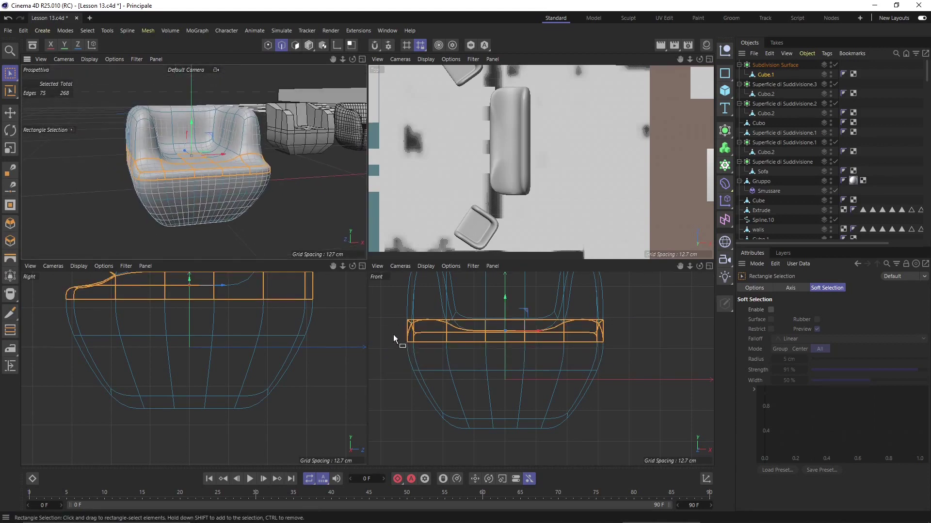
{"action": "left_click_drag", "start_coordinate": [394, 335], "coordinate": [632, 361]}
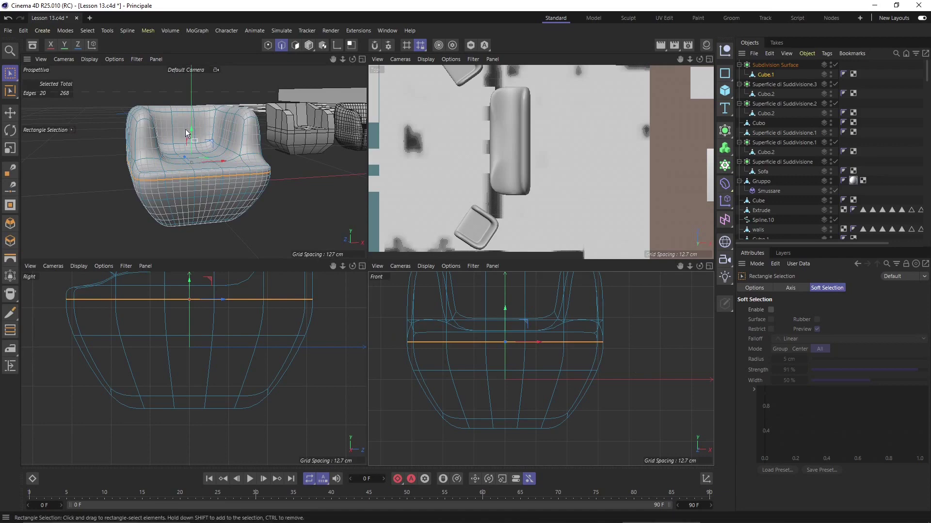
{"action": "left_click_drag", "start_coordinate": [190, 130], "coordinate": [92, 209]}
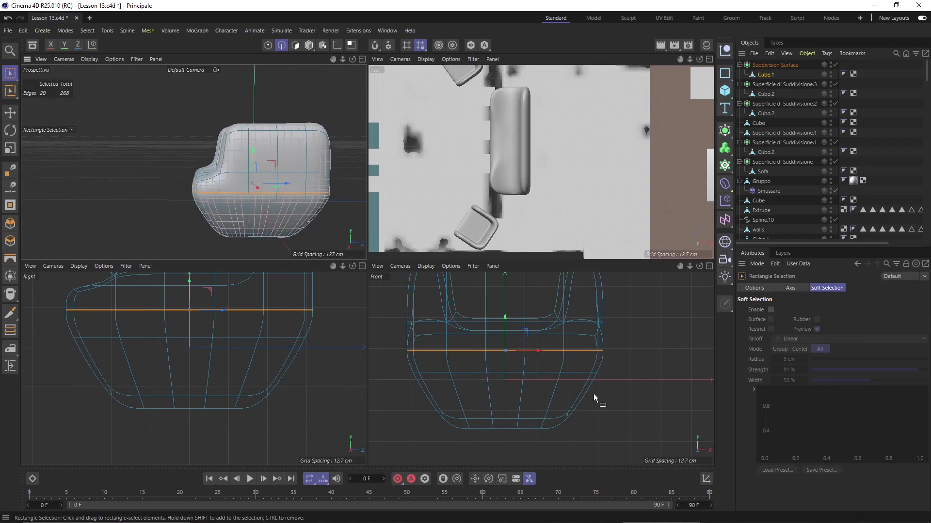
Return to point mode with the whole armchair profile framed in the Right view.
{"action": "scroll", "coordinate": [236, 390], "scroll_direction": "down", "scroll_amount": 5}
{"action": "scroll", "coordinate": [241, 353], "scroll_direction": "up", "scroll_amount": 2}
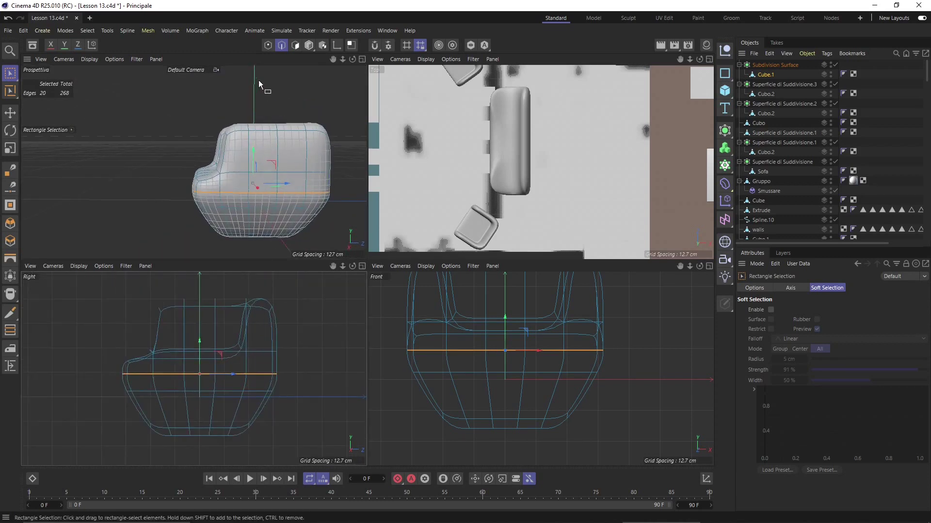
{"action": "left_click", "coordinate": [268, 45]}
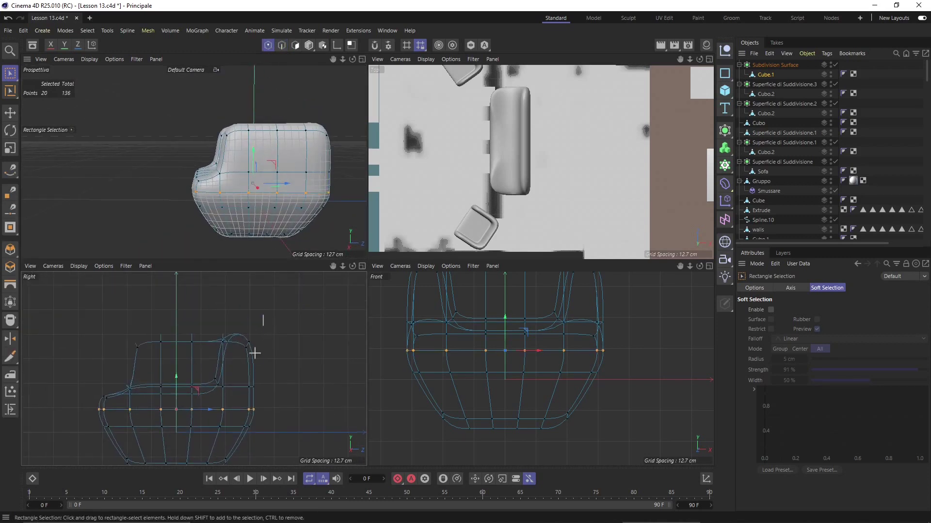